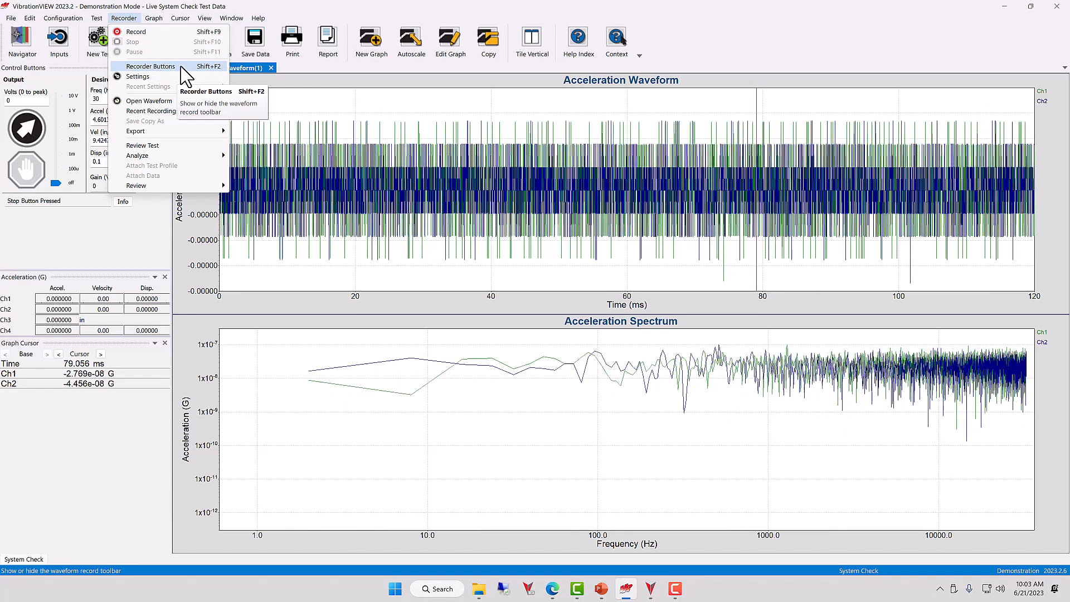
Step: Show the data recorder toolbar, open the recording settings, and enable Ch2 for recording
click(181, 66)
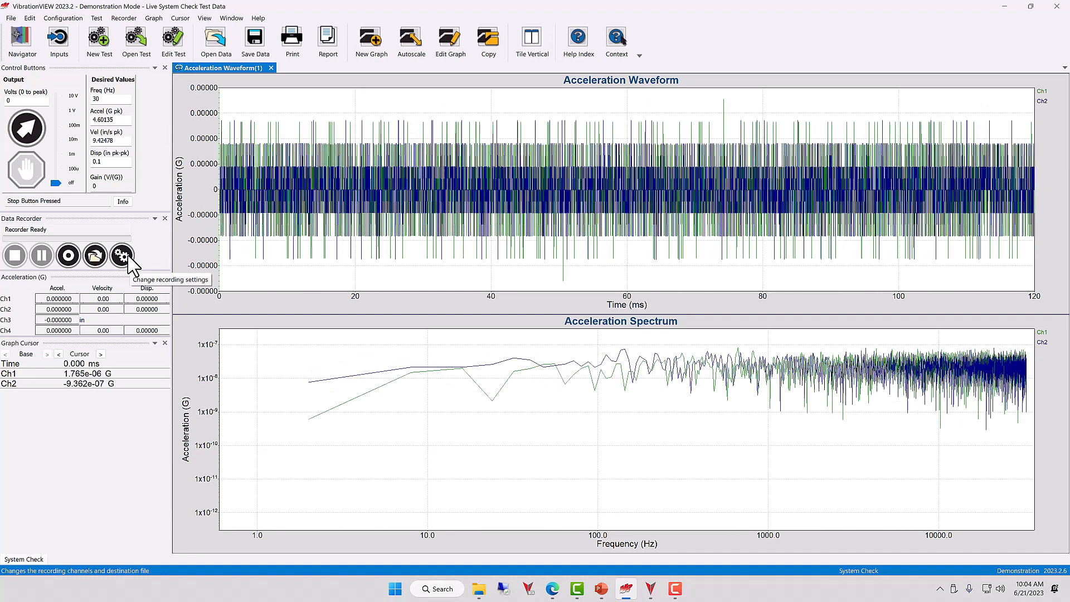
click(128, 257)
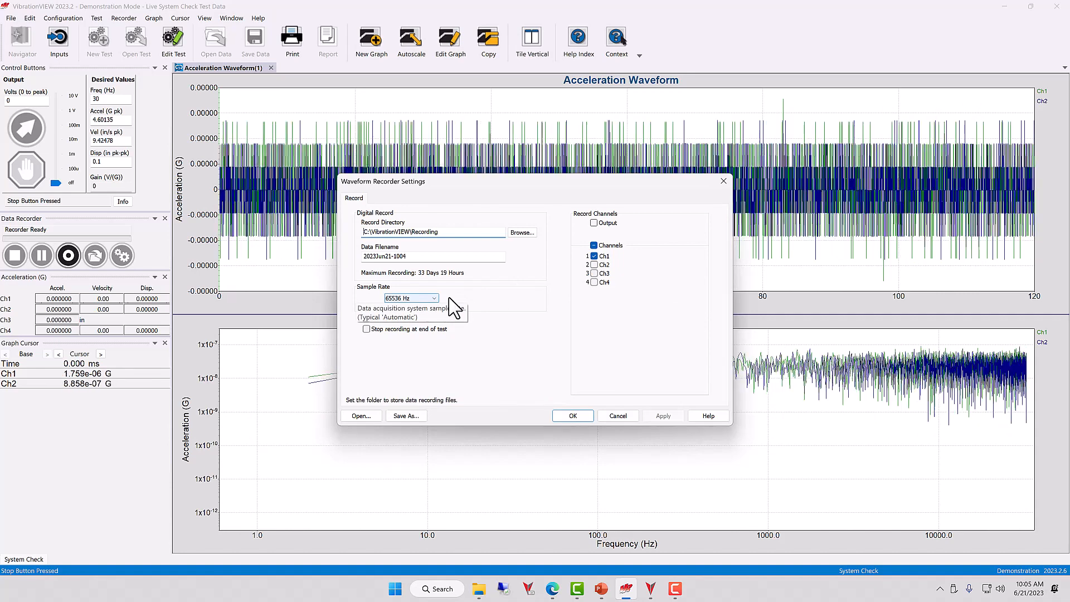
click(594, 265)
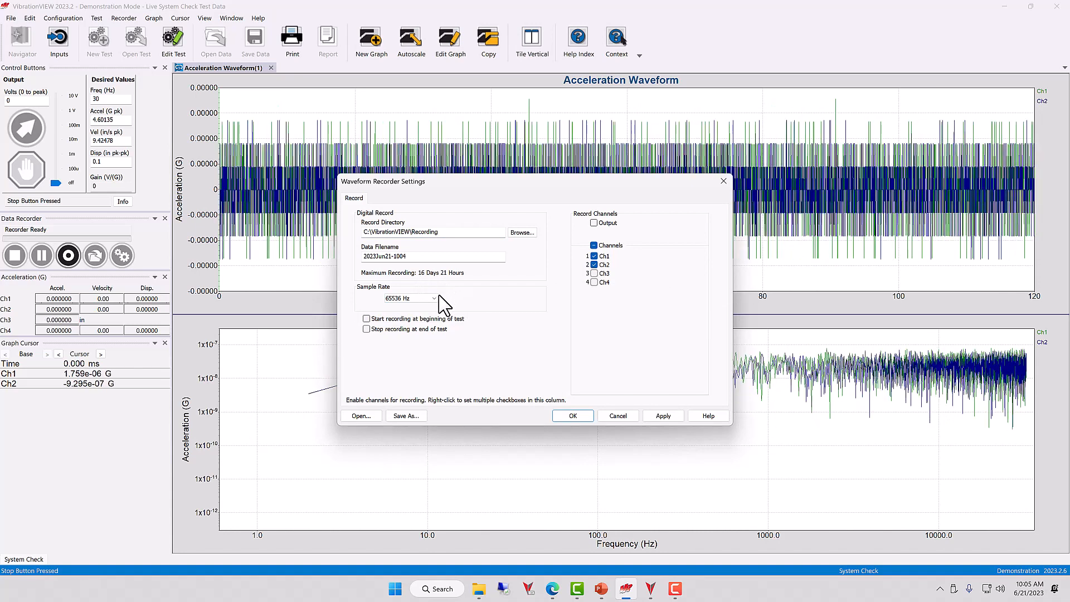
Step: Set the recording sample rate to 36000 Hz and apply the recorder settings
click(436, 298)
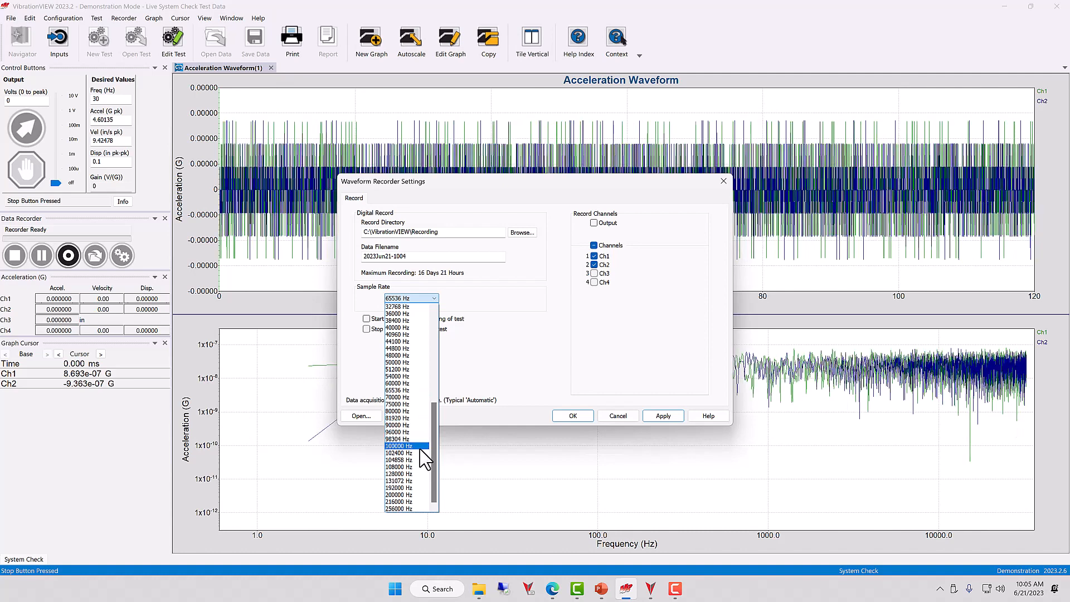
click(417, 502)
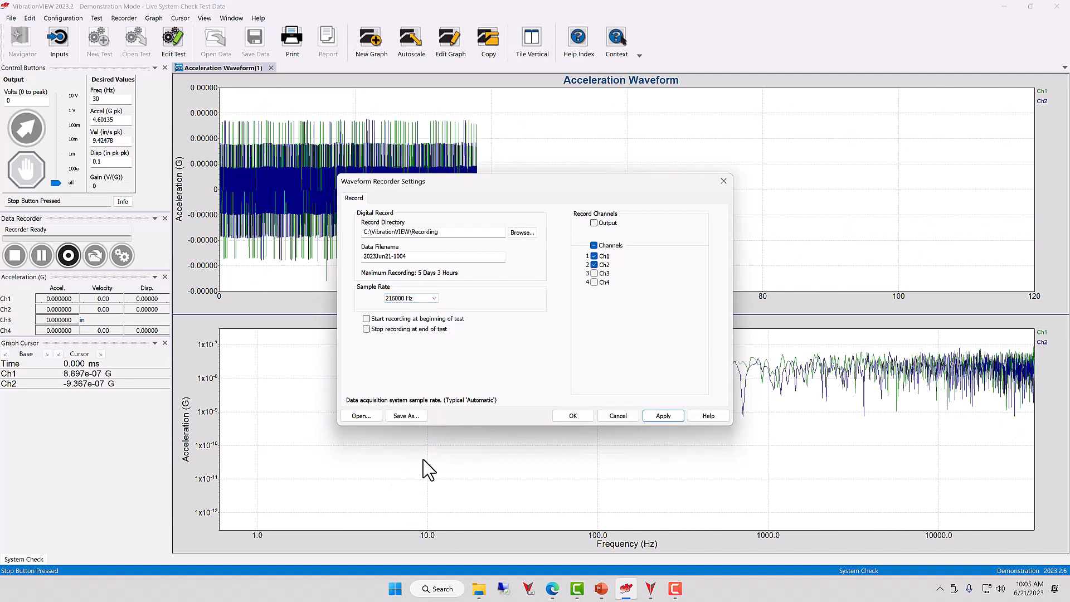
click(436, 304)
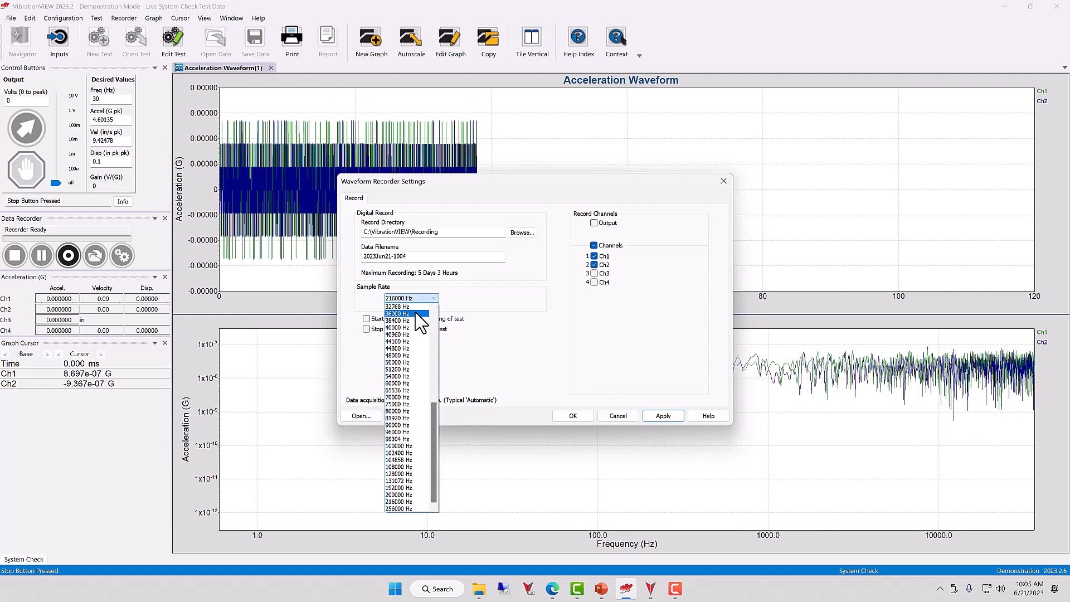
click(416, 313)
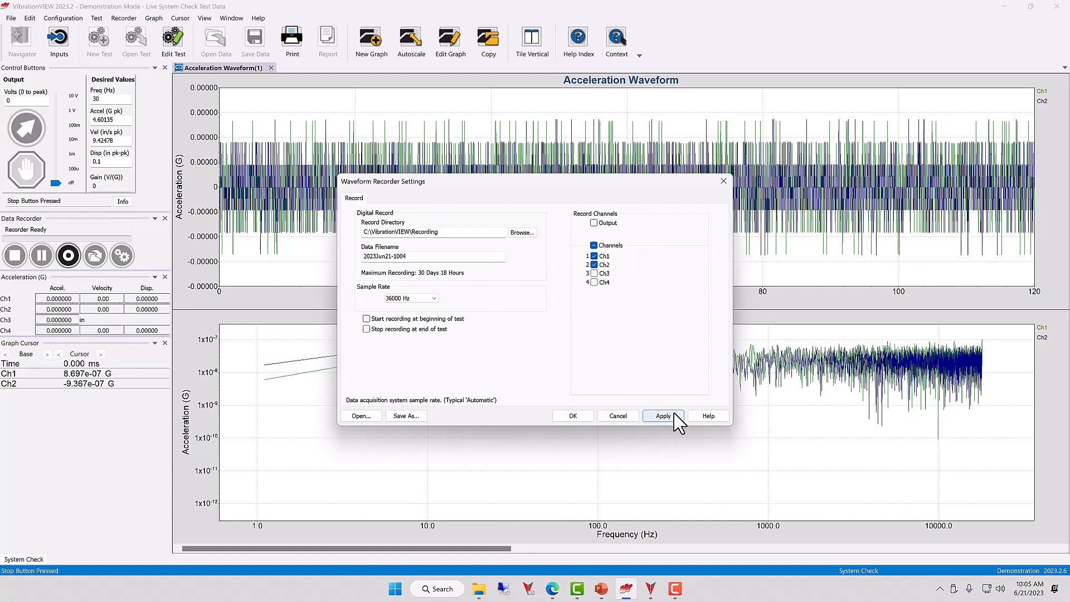
click(663, 416)
click(574, 416)
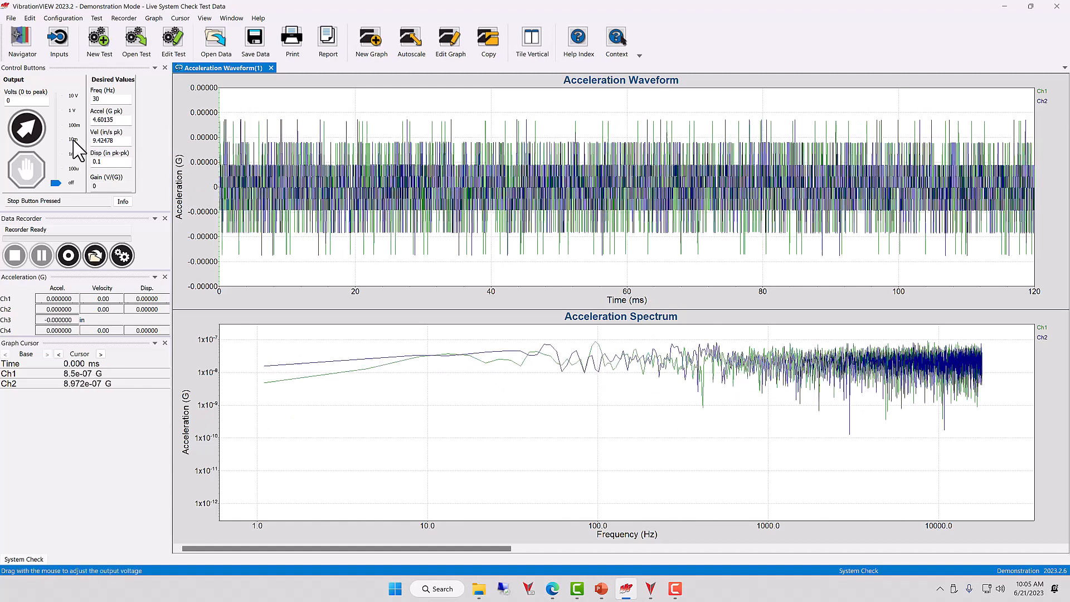
Step: Start the waveform recorder and start the test output
click(68, 255)
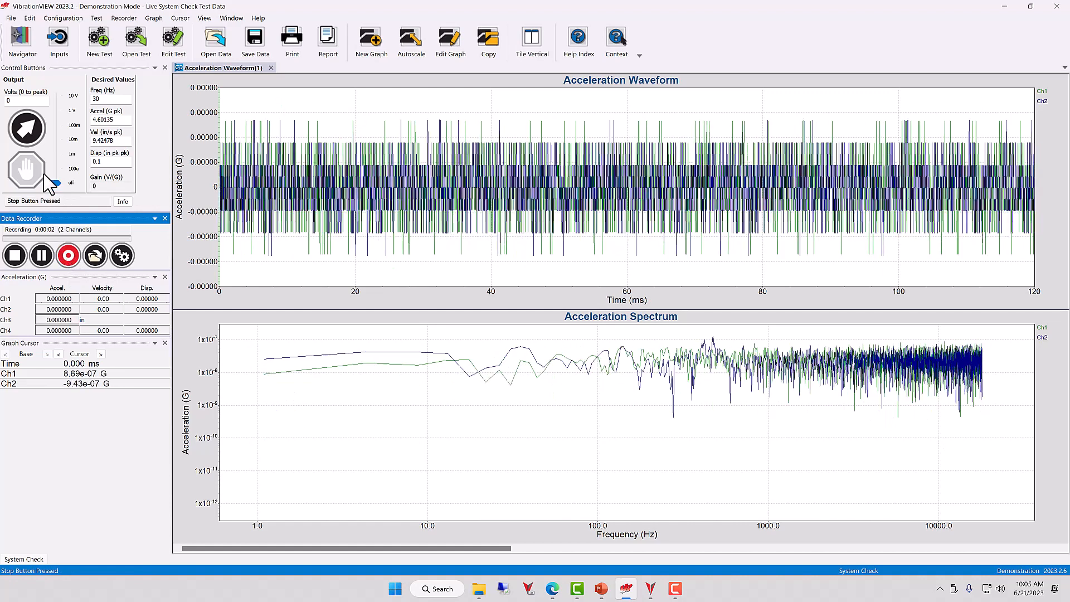
click(34, 144)
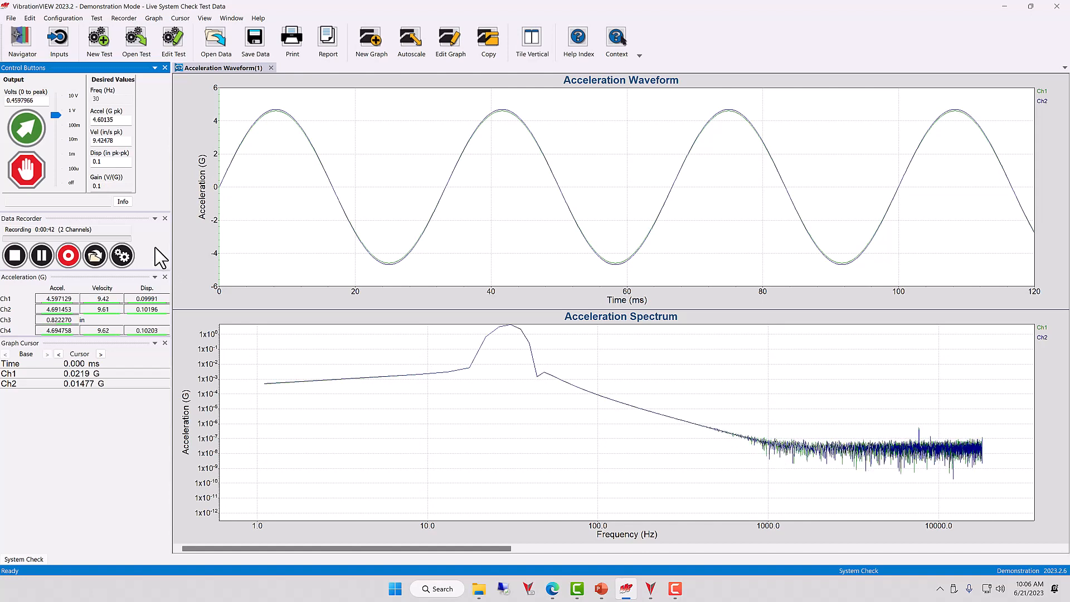
Step: Stop the test output, stop the recorder, and save the recorded data under its default file name
click(35, 172)
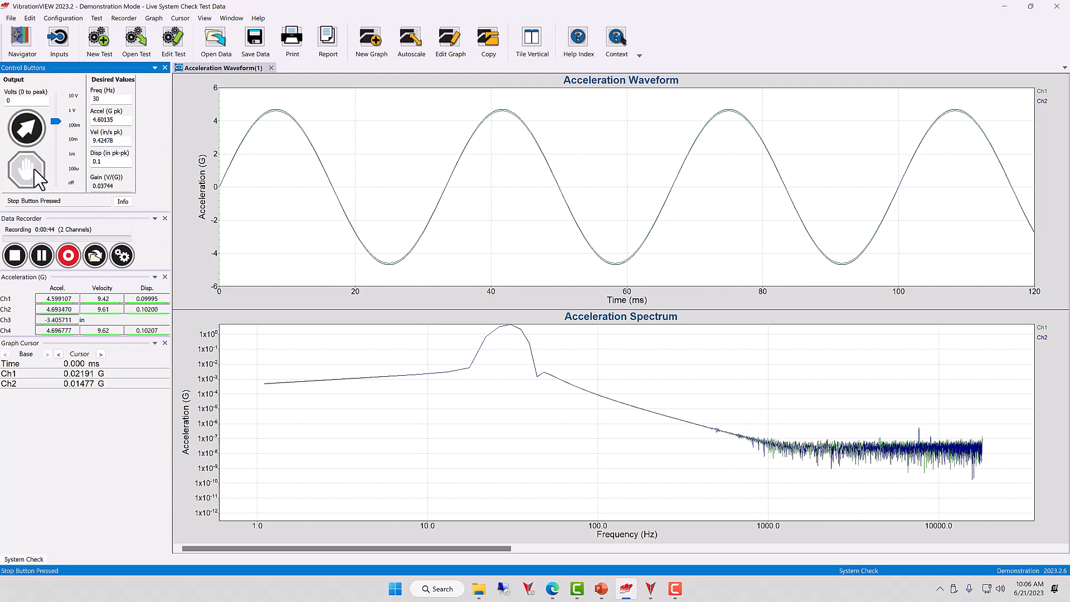
click(14, 256)
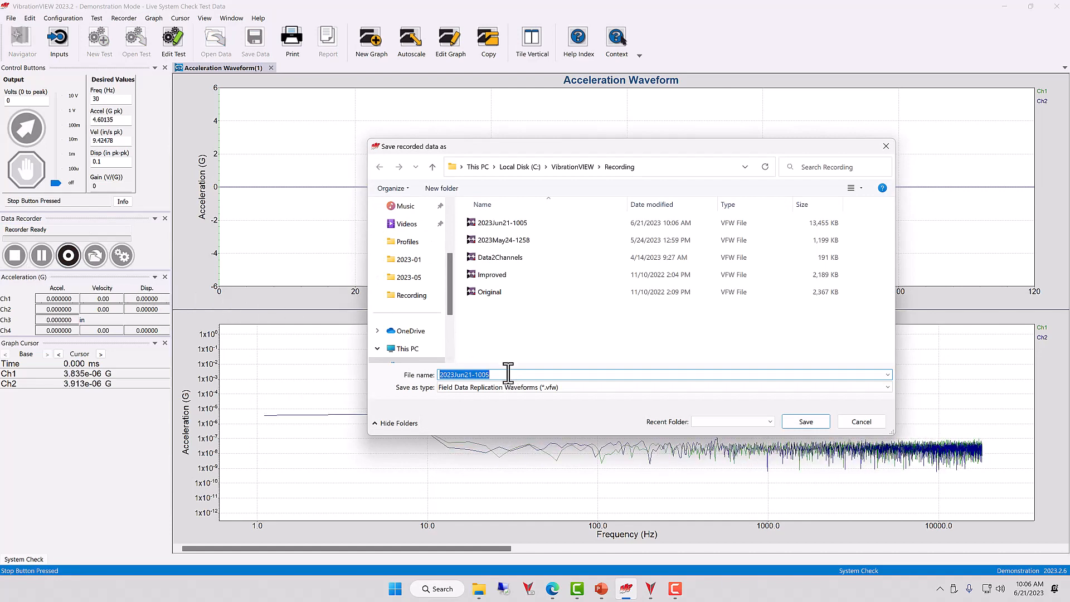
click(793, 424)
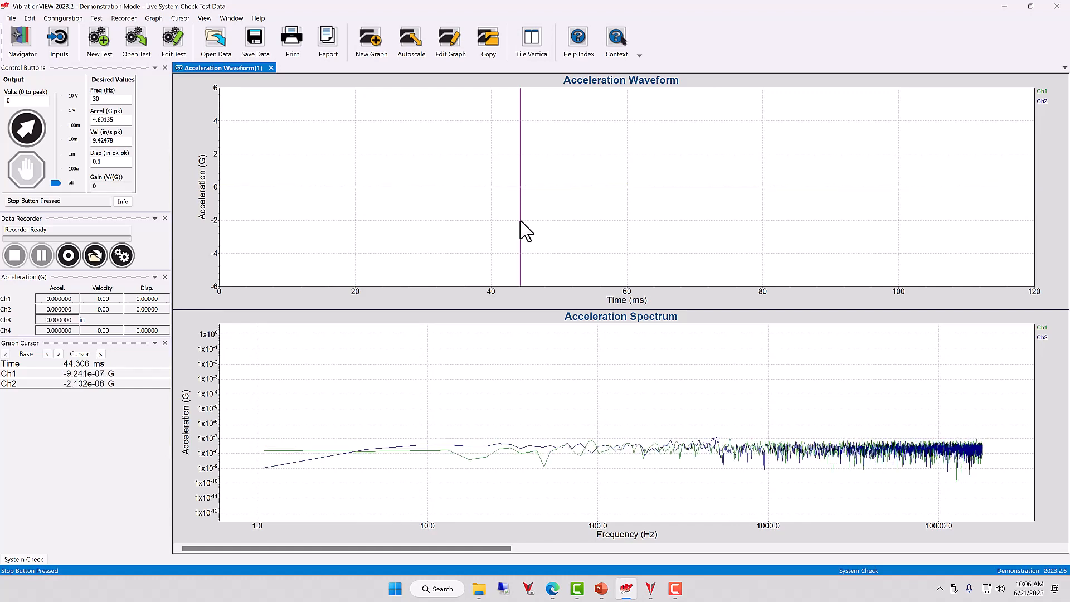
drag(521, 220, 796, 72)
drag(666, 158, 498, 167)
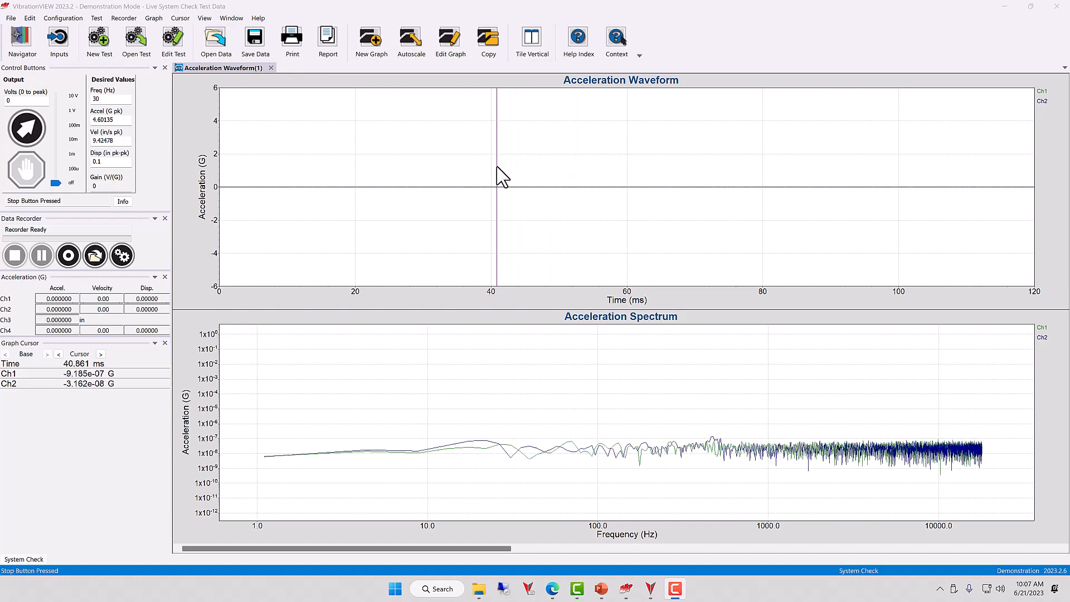
drag(502, 177, 496, 178)
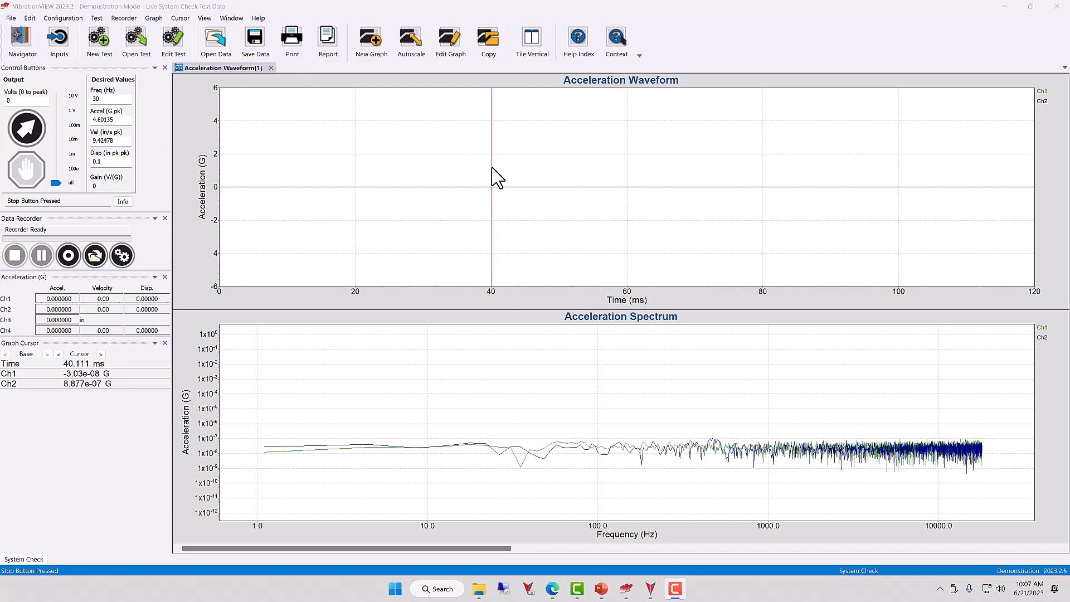
drag(494, 175, 162, 89)
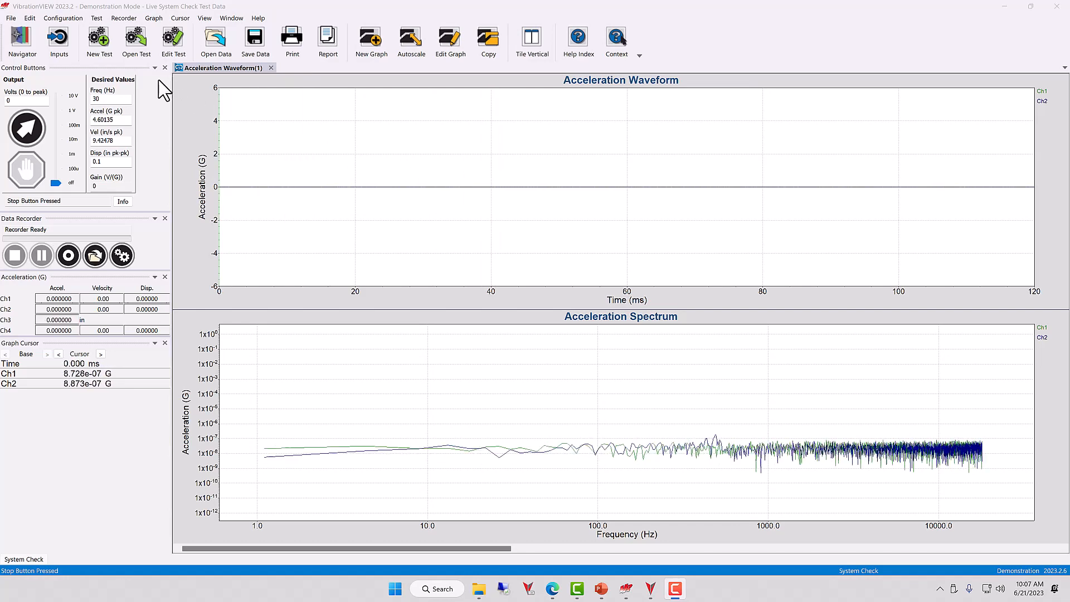
Step: Create a new Sine test and open the Schedule settings in advanced mode
click(107, 56)
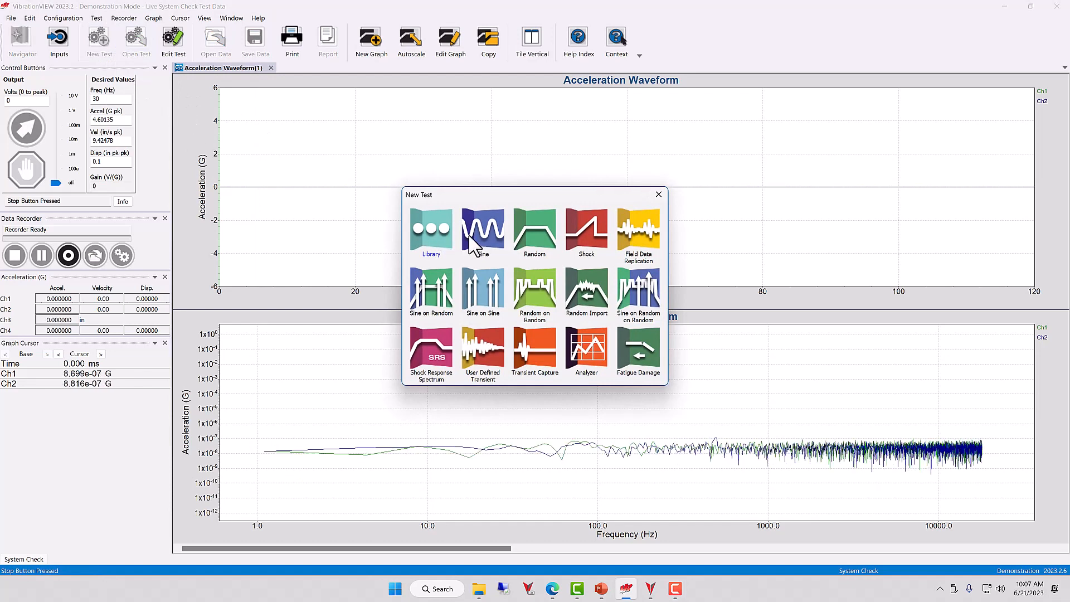
click(485, 238)
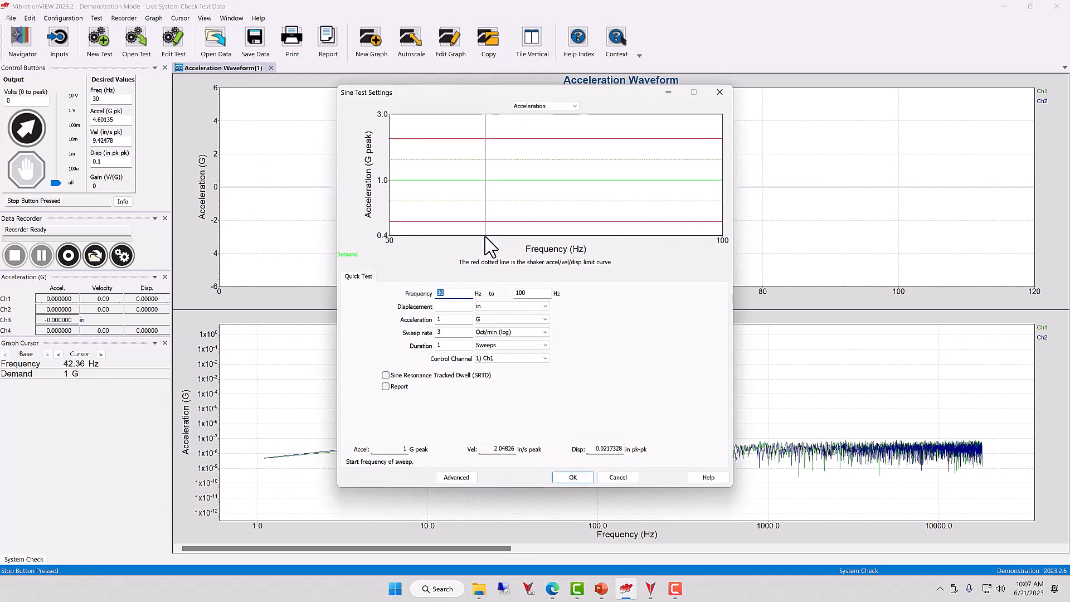
click(464, 478)
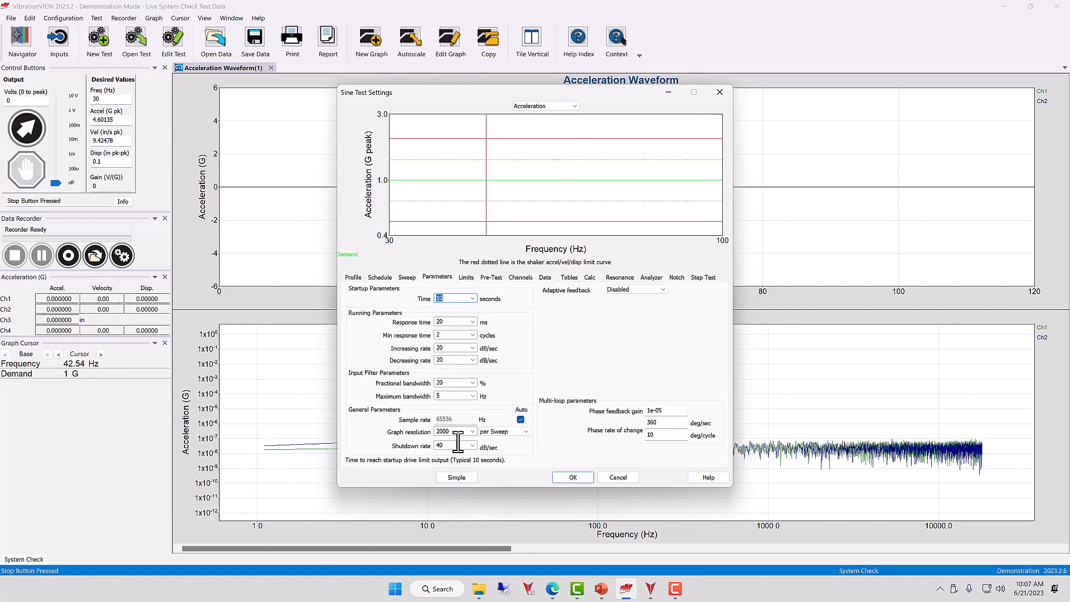
click(384, 278)
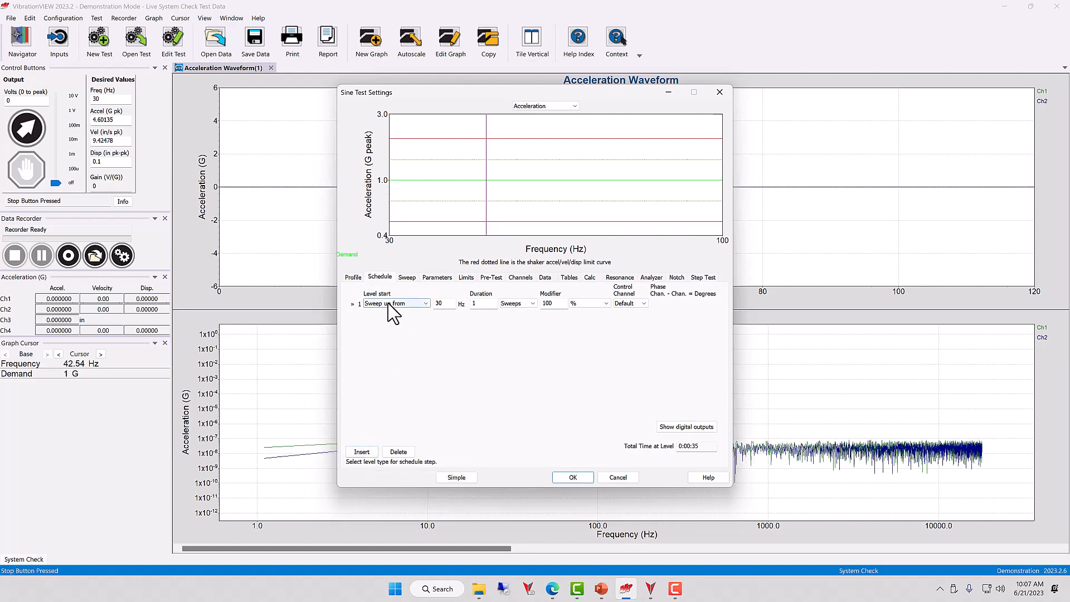
Step: Insert two more schedule levels, converting the test to an advanced test
click(388, 303)
click(363, 454)
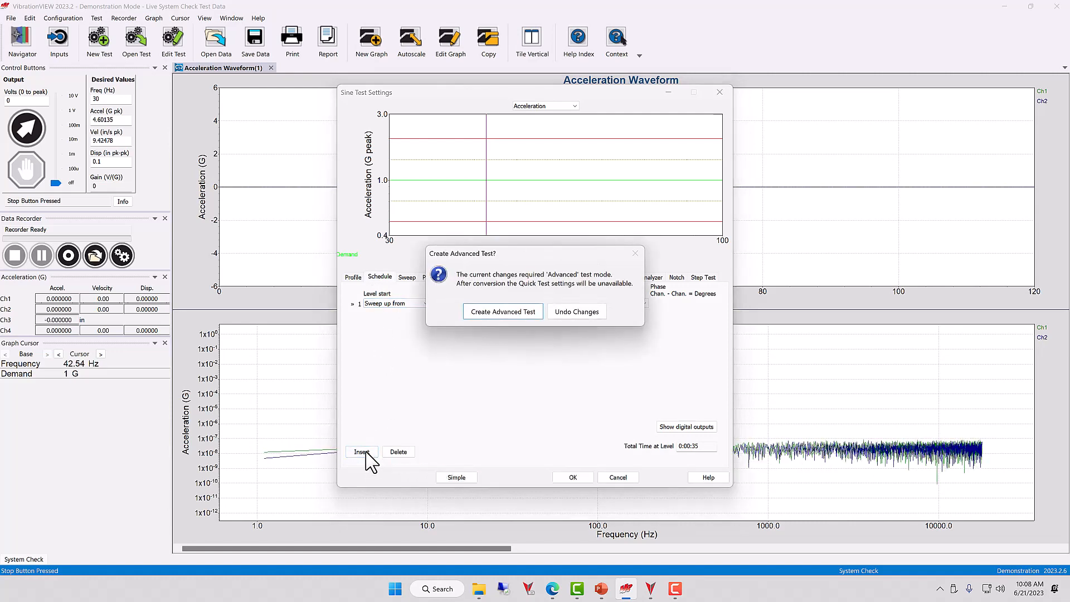
click(496, 310)
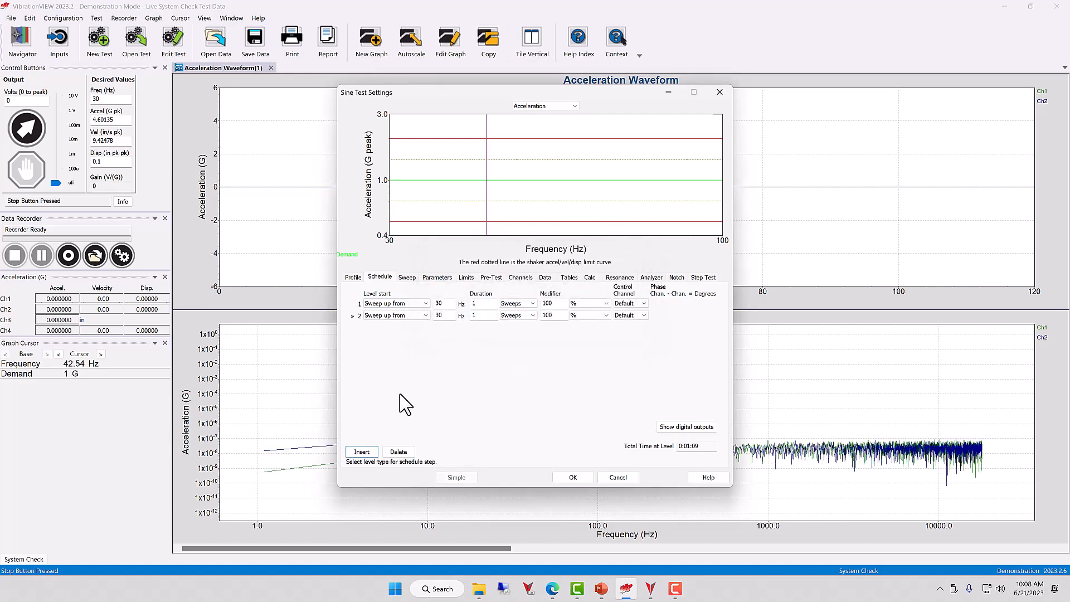
click(365, 453)
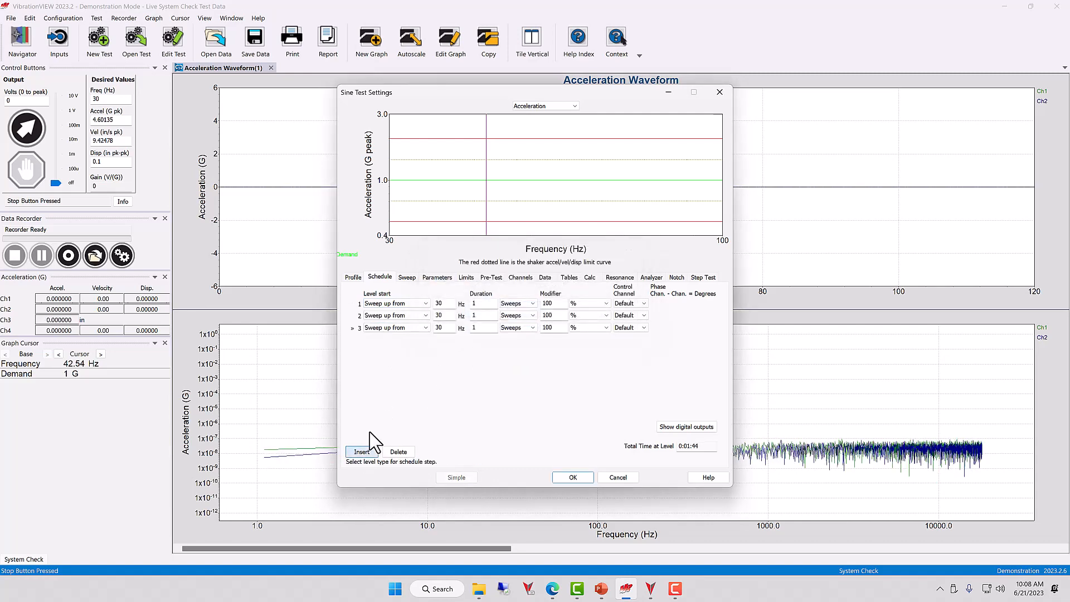
Step: Set the first schedule level to Start Recorder and the third level to Stop Recorder
click(426, 304)
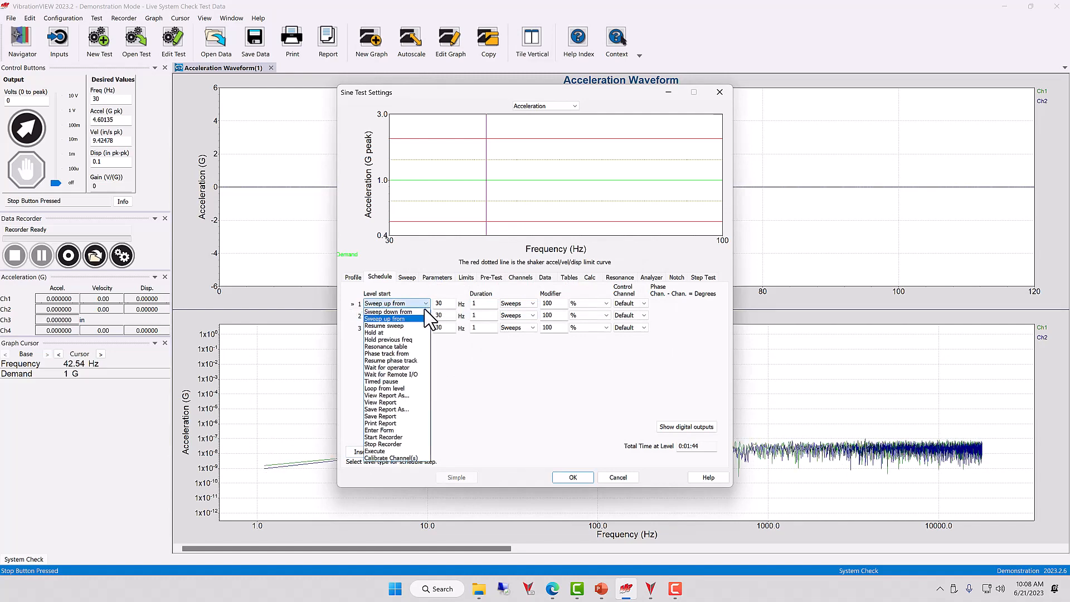
click(408, 437)
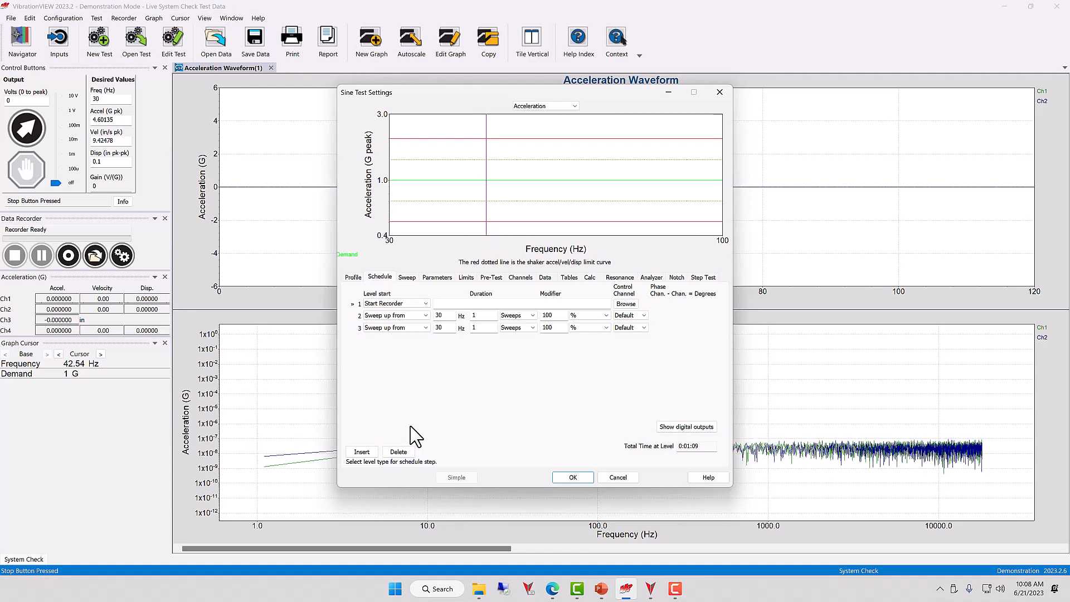
click(396, 328)
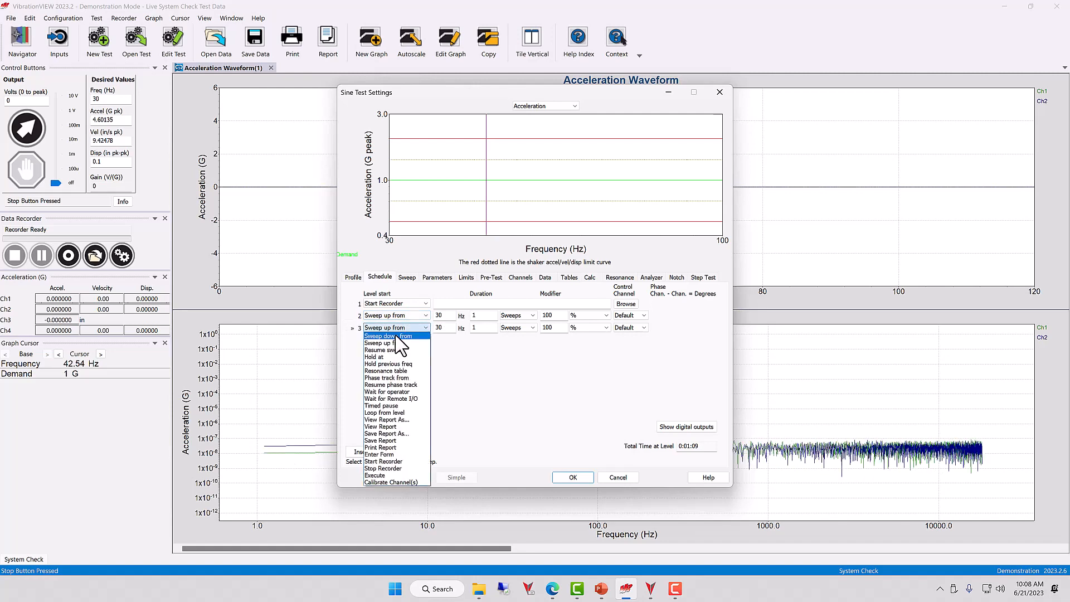
click(408, 471)
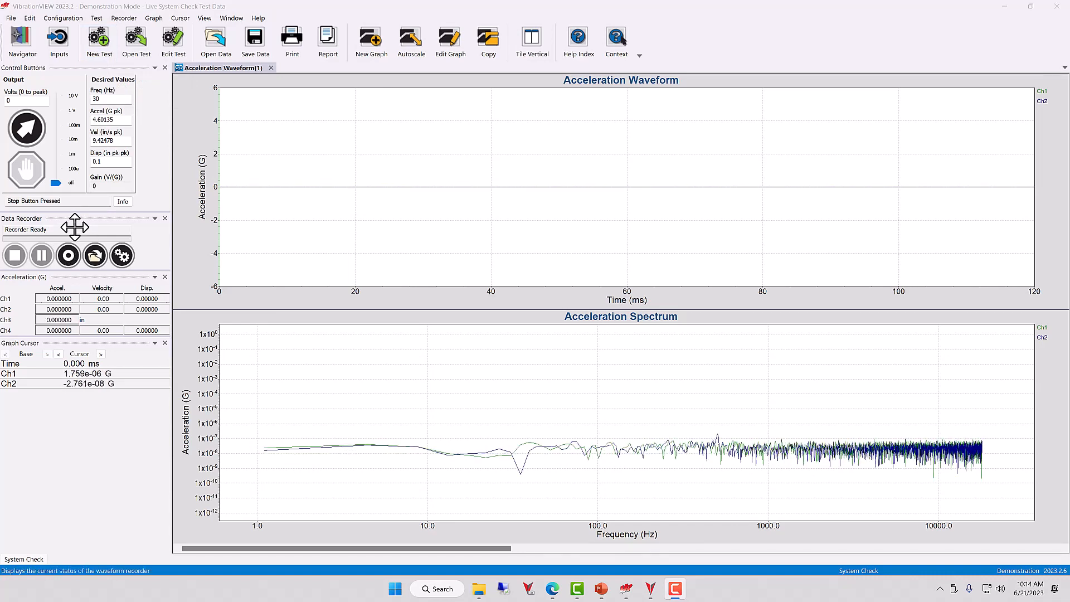
Step: Create a new Random test and open its Schedule settings in advanced mode
click(101, 41)
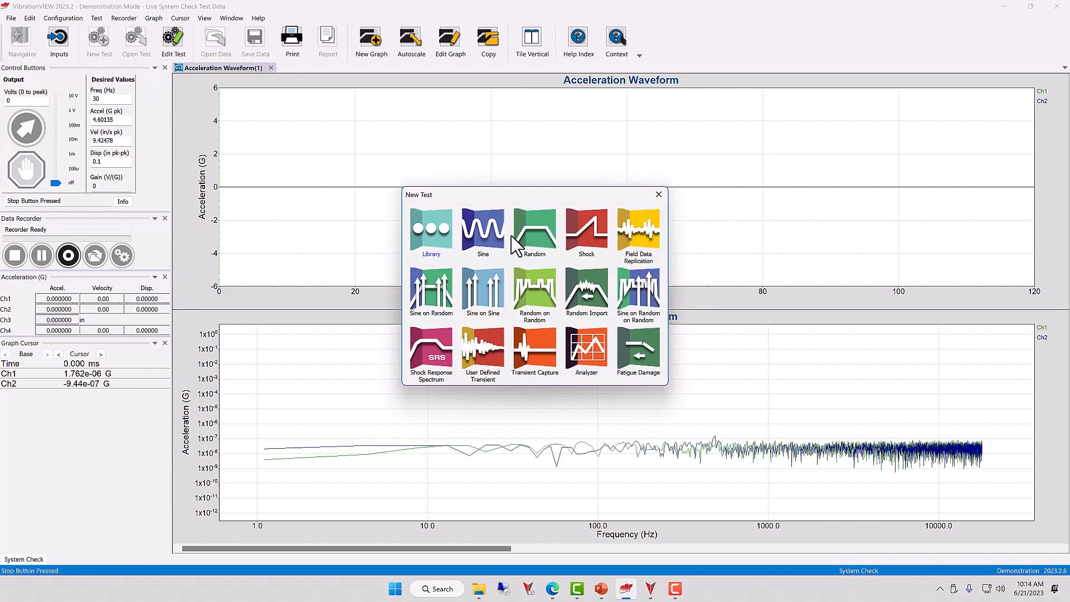
click(532, 230)
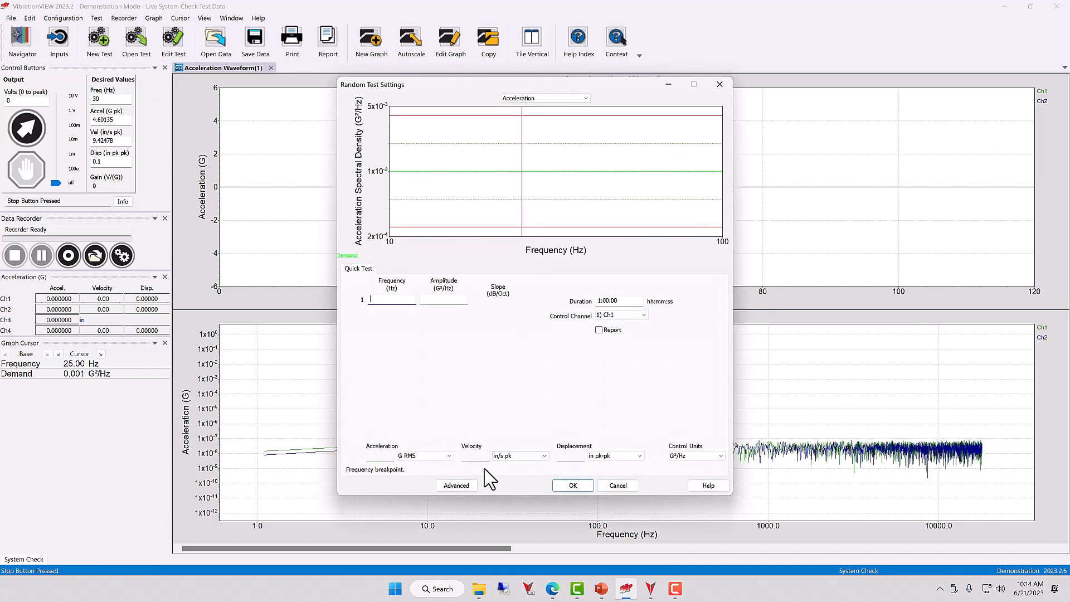
click(473, 484)
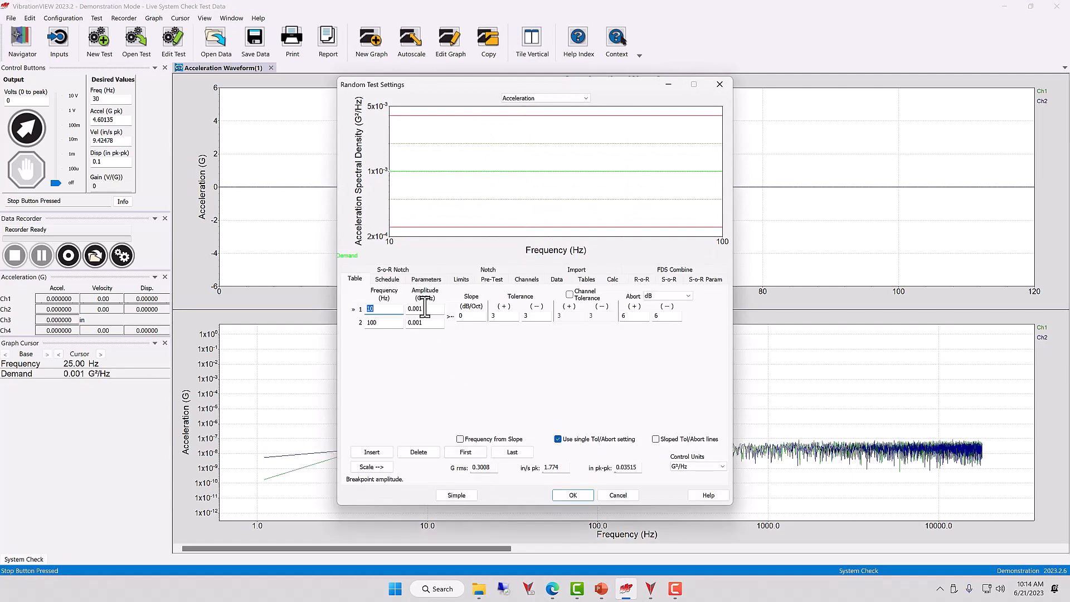
click(392, 279)
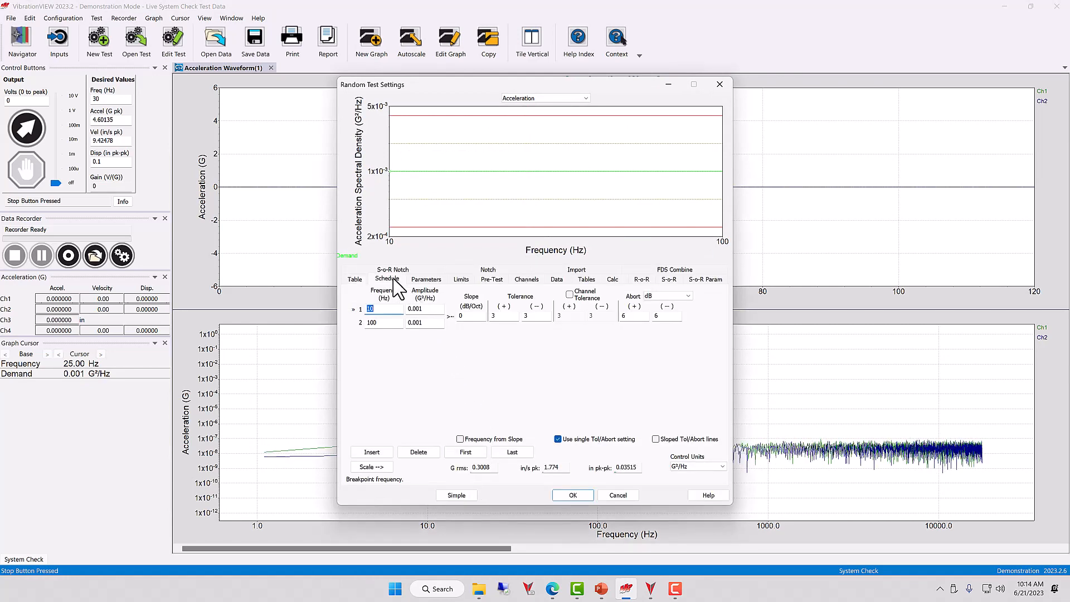
Step: Set the first schedule level to run for 0:30:00, create the advanced test, and insert a second level
click(449, 310)
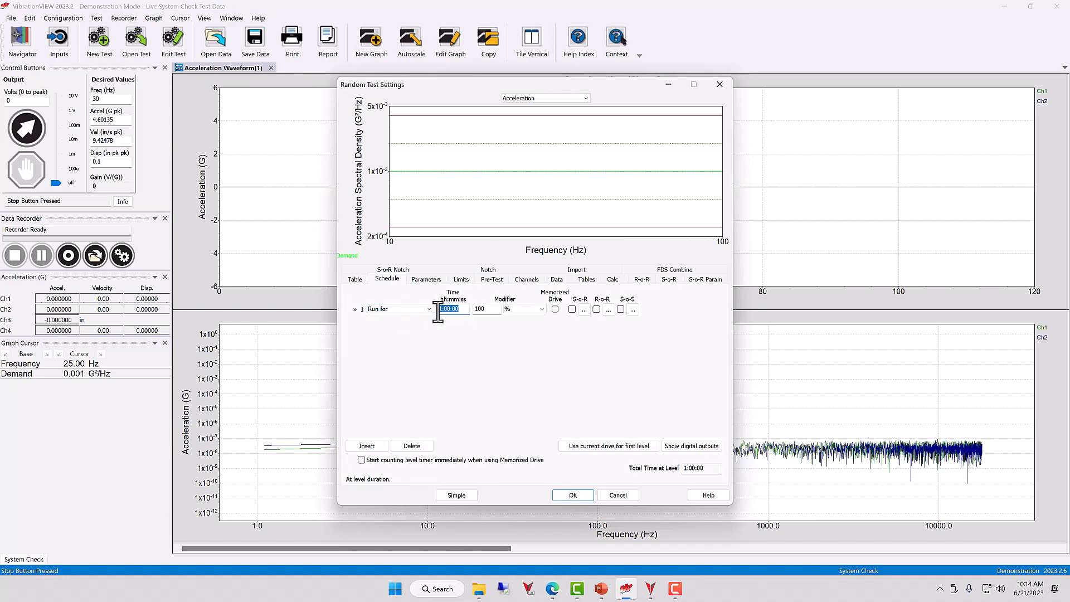
text(30m)
key(Tab)
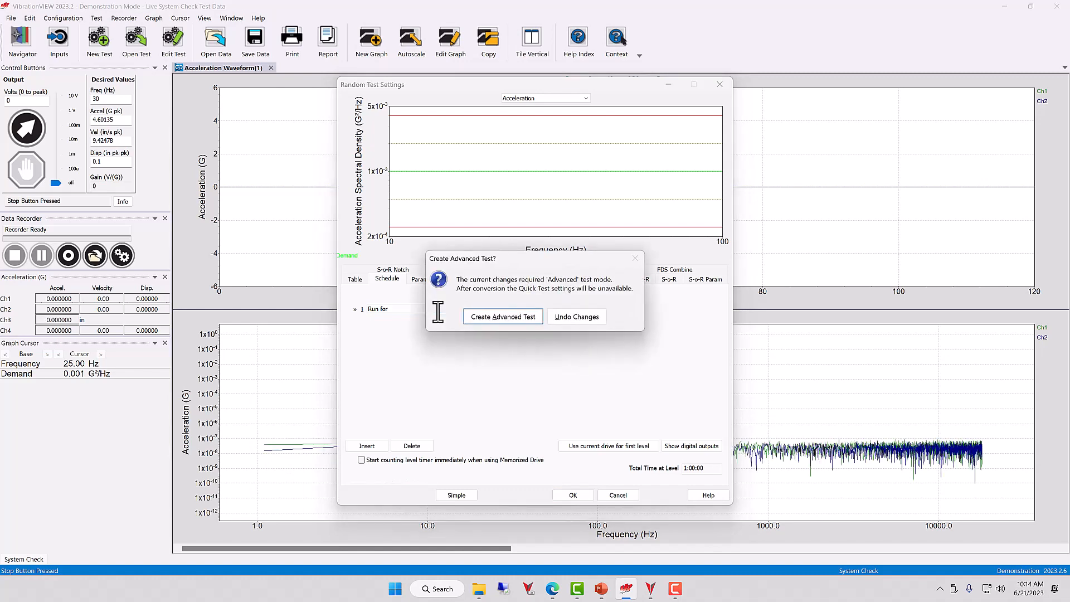
click(487, 322)
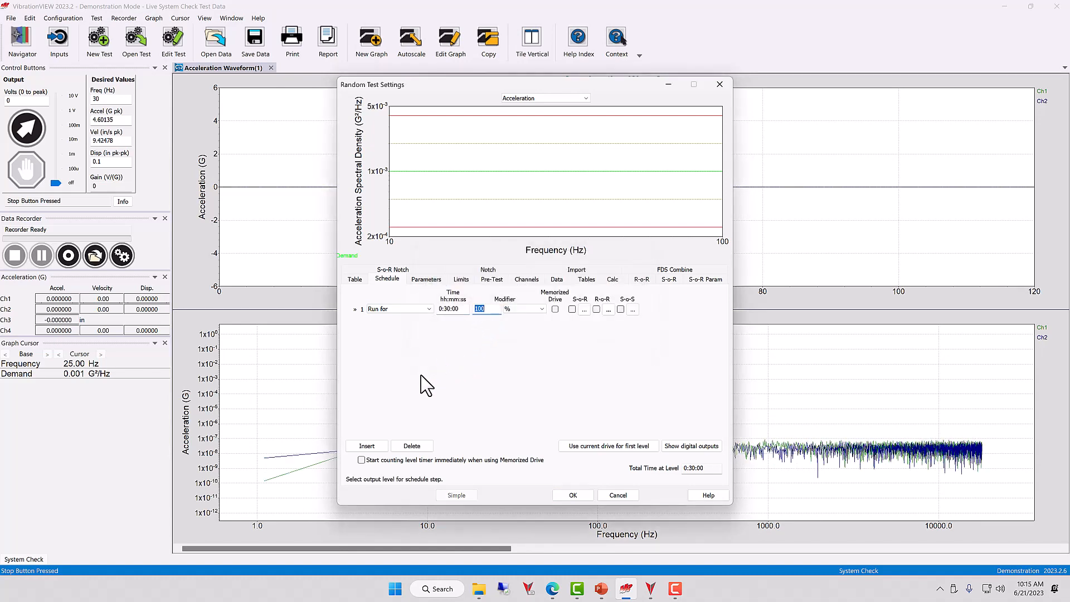
click(372, 447)
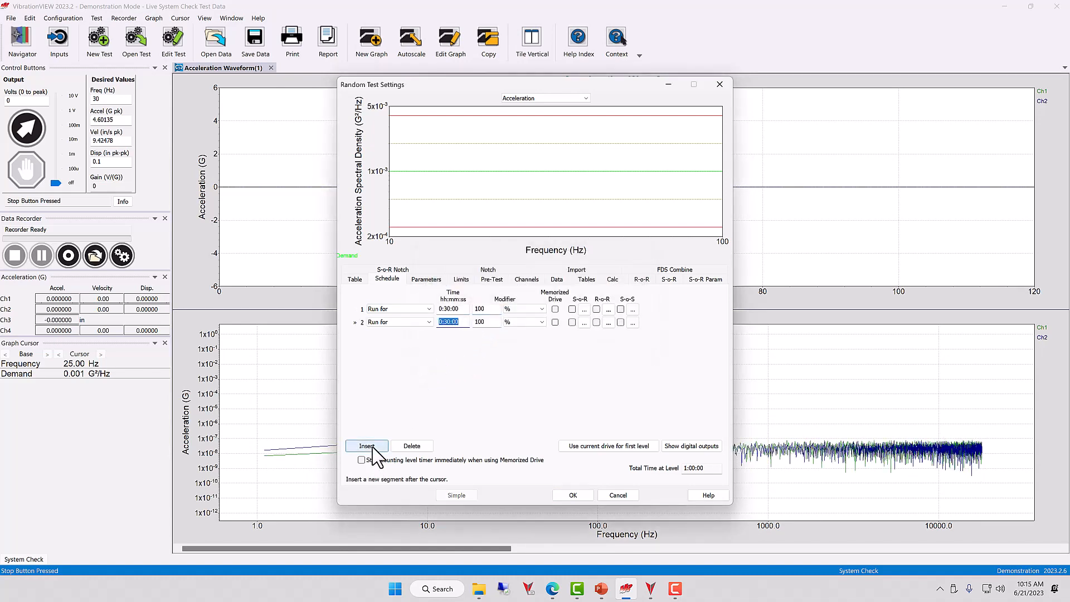
Step: Set the second schedule level to Start Recorder, then insert a third level and set it to Run for
click(393, 322)
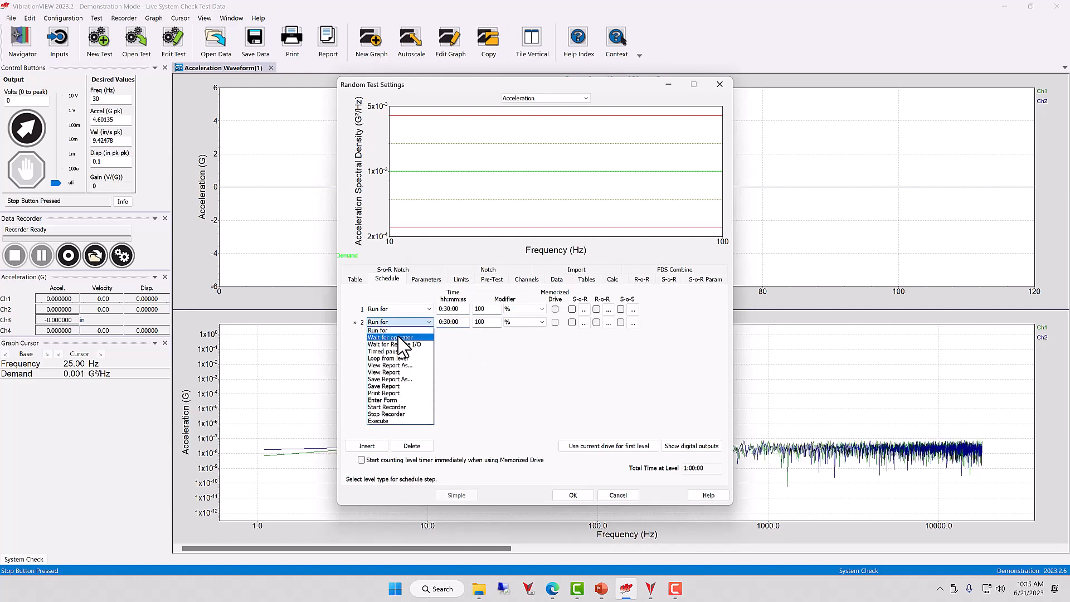
click(410, 407)
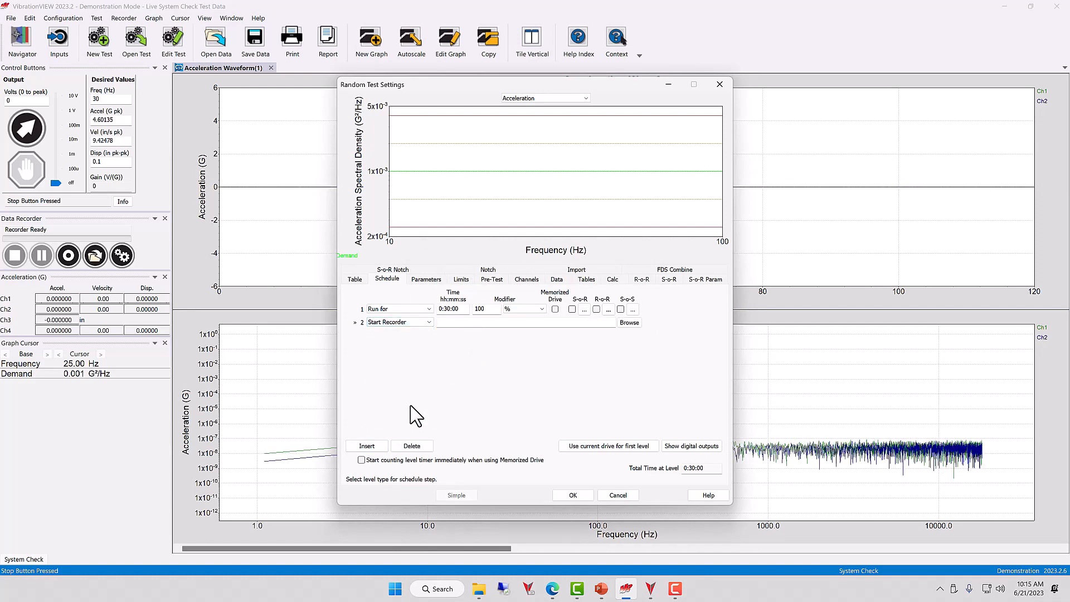
click(384, 446)
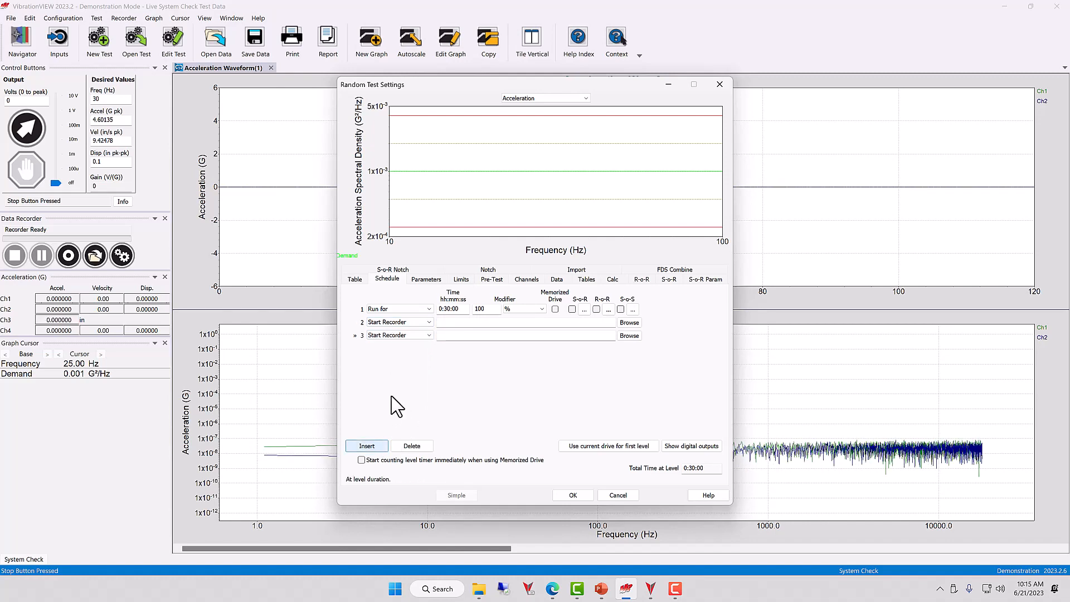
click(406, 337)
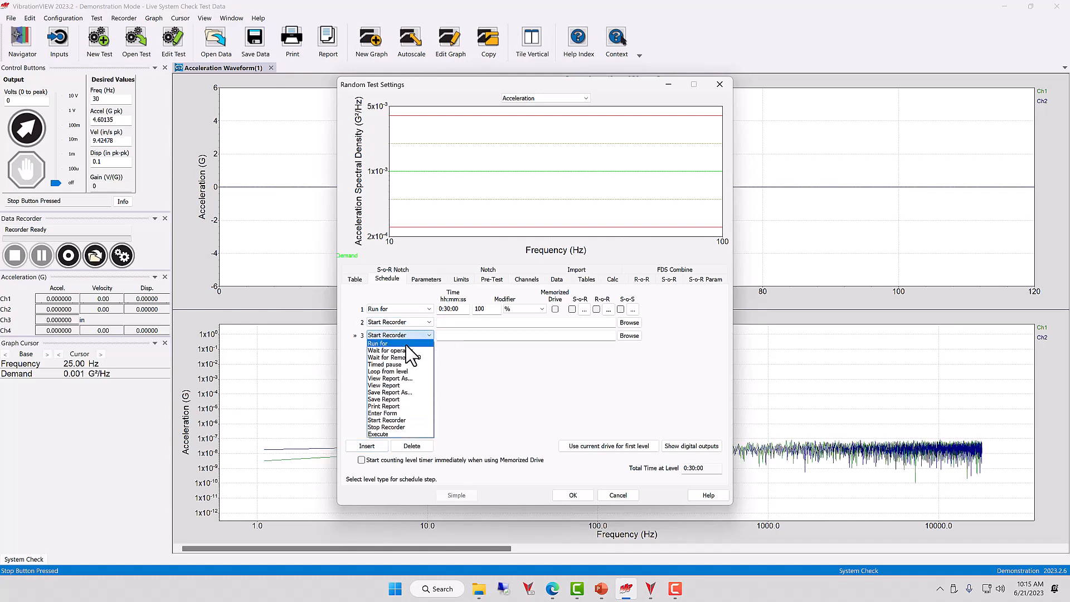
click(407, 344)
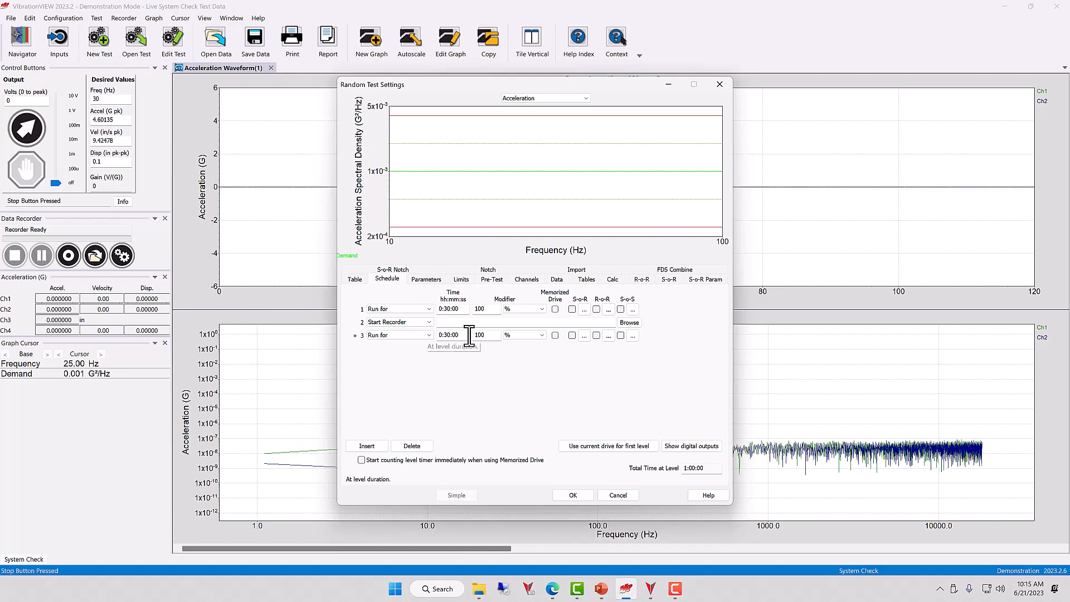
Step: Insert a fourth schedule level and set it to Stop Recorder
click(369, 446)
click(396, 350)
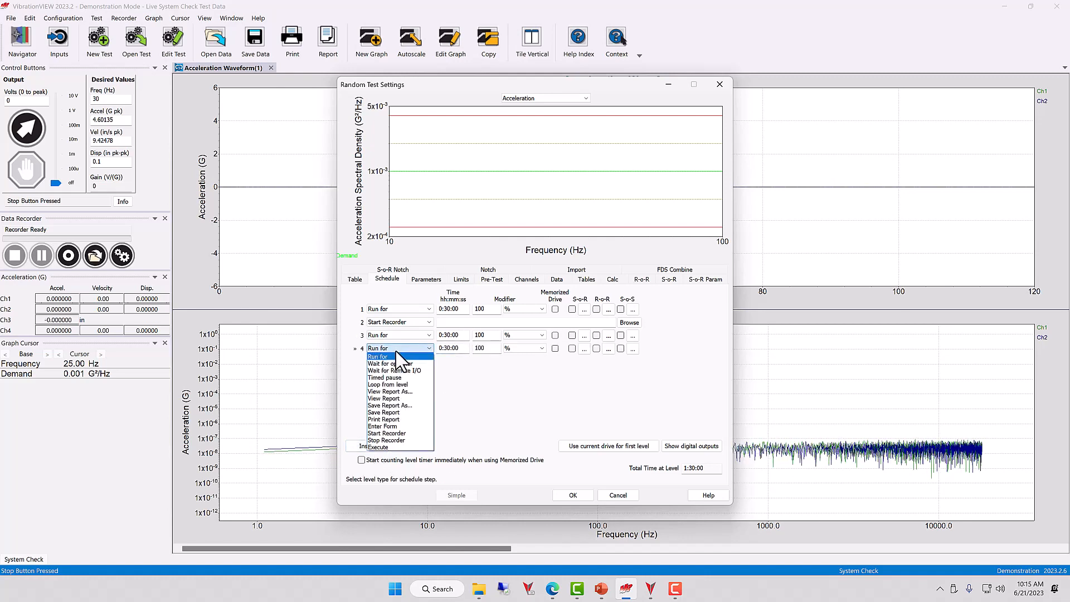
click(407, 440)
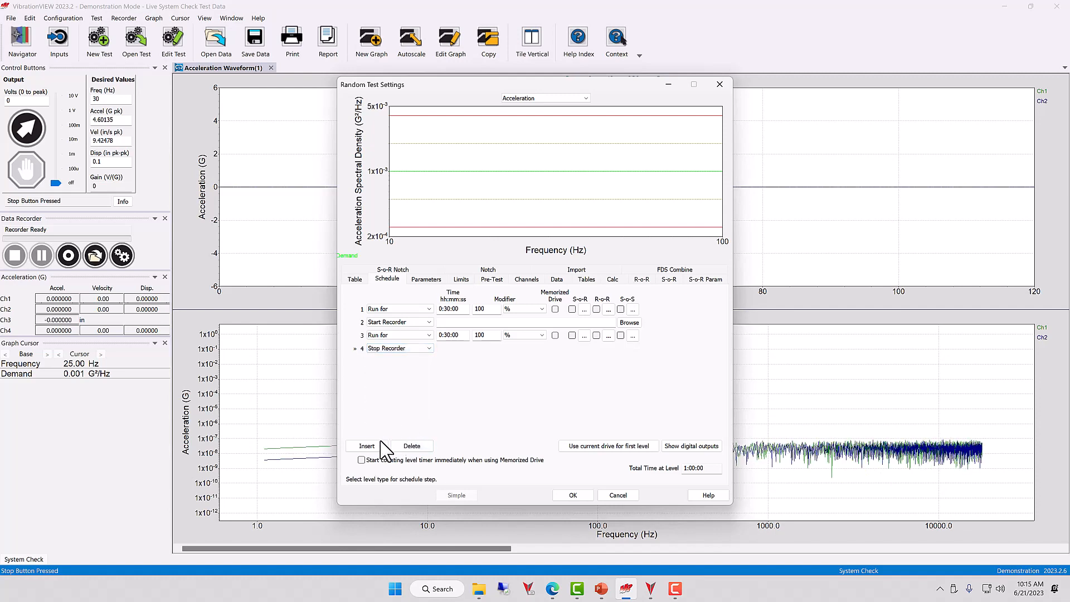
Step: Insert a fifth schedule level set to Loop from level 1 for 10 times
click(380, 446)
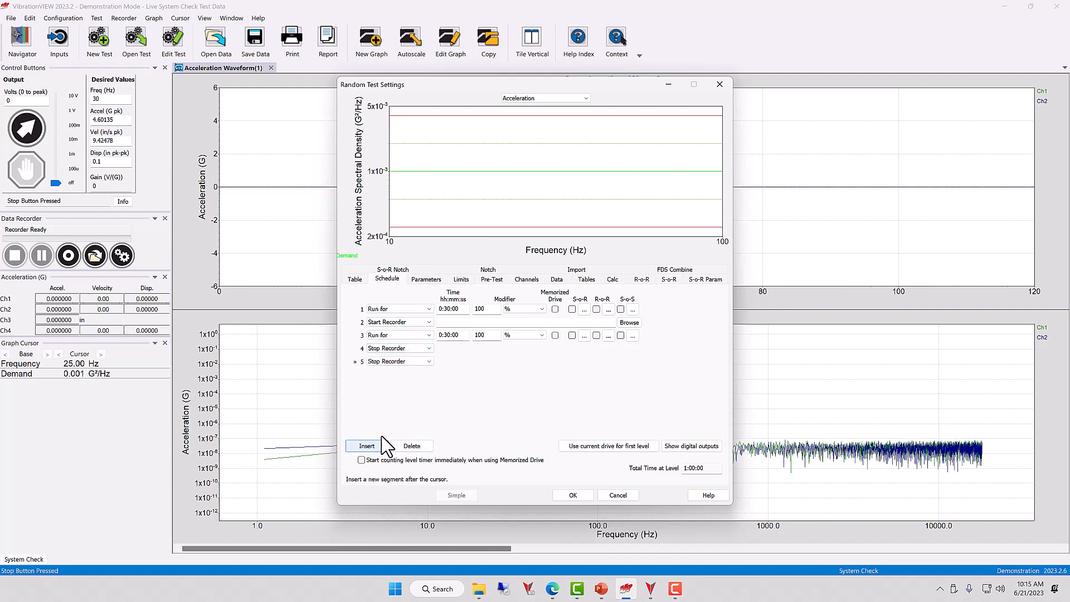
click(398, 362)
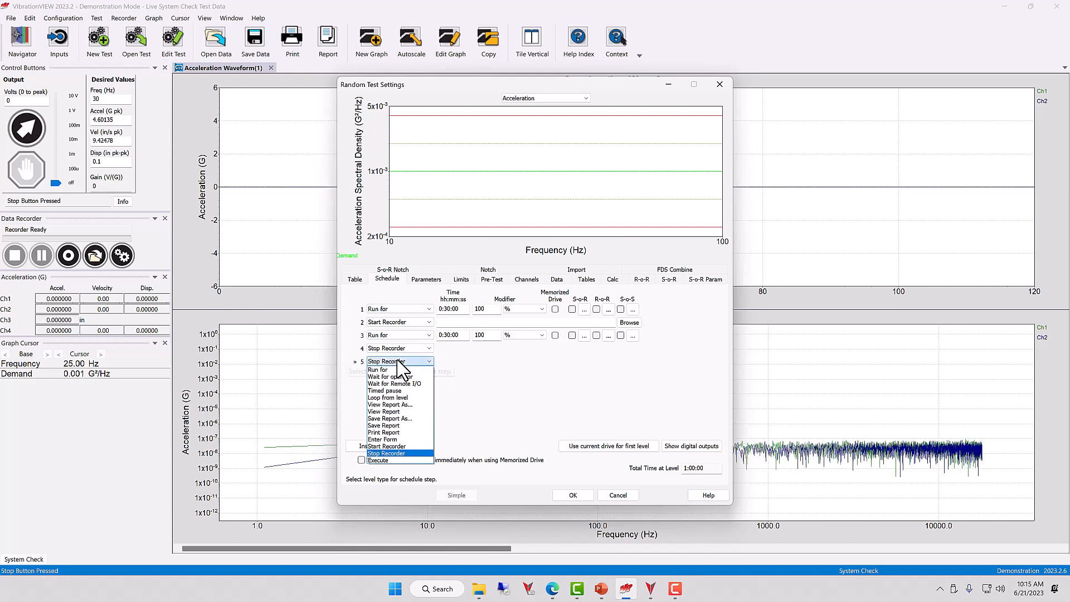
click(403, 397)
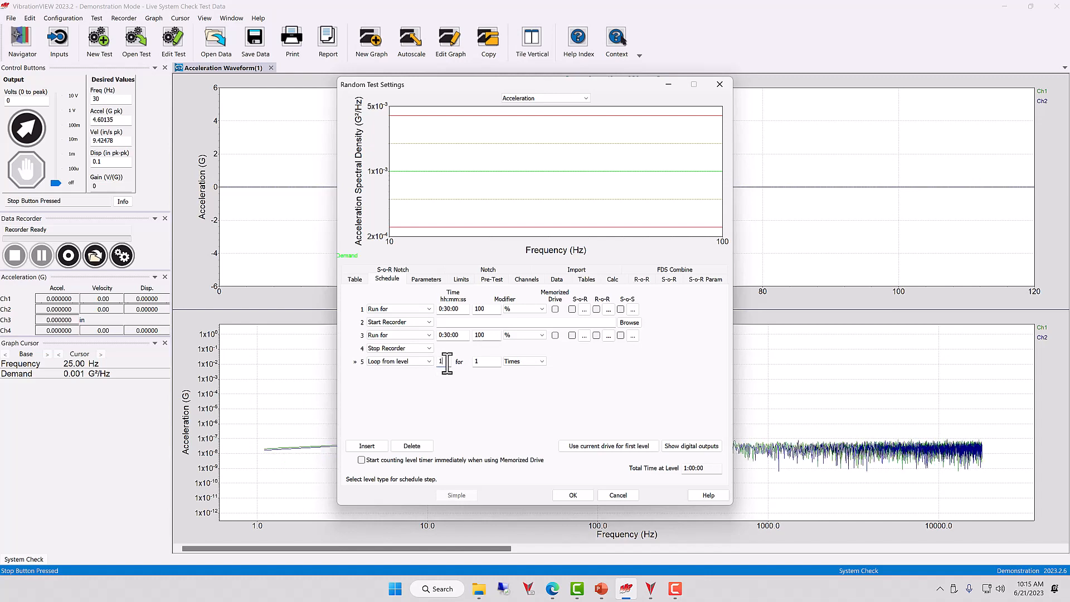
click(491, 362)
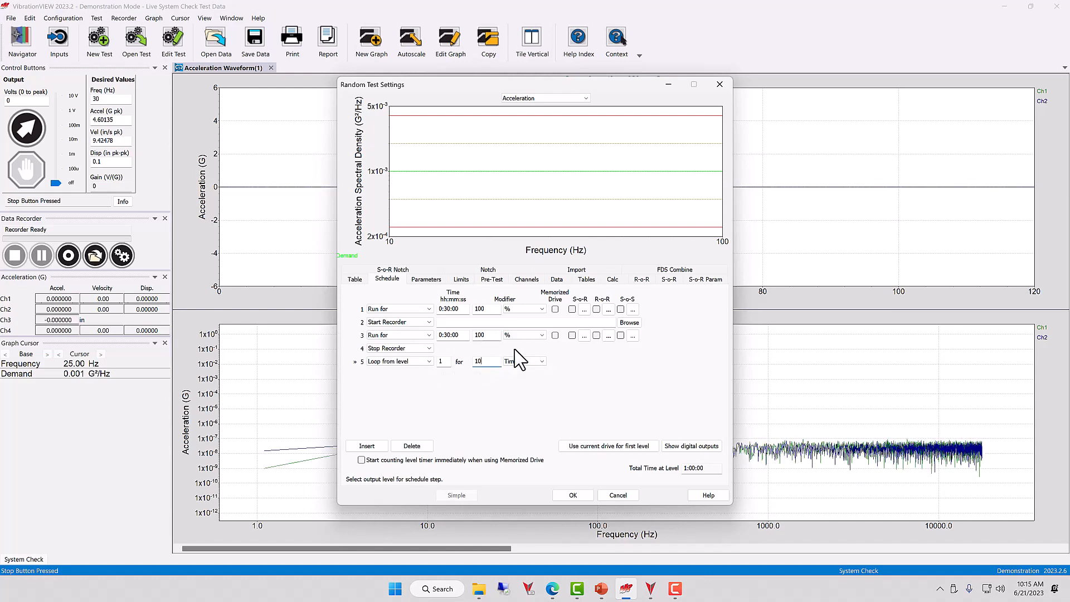
text(0)
click(463, 334)
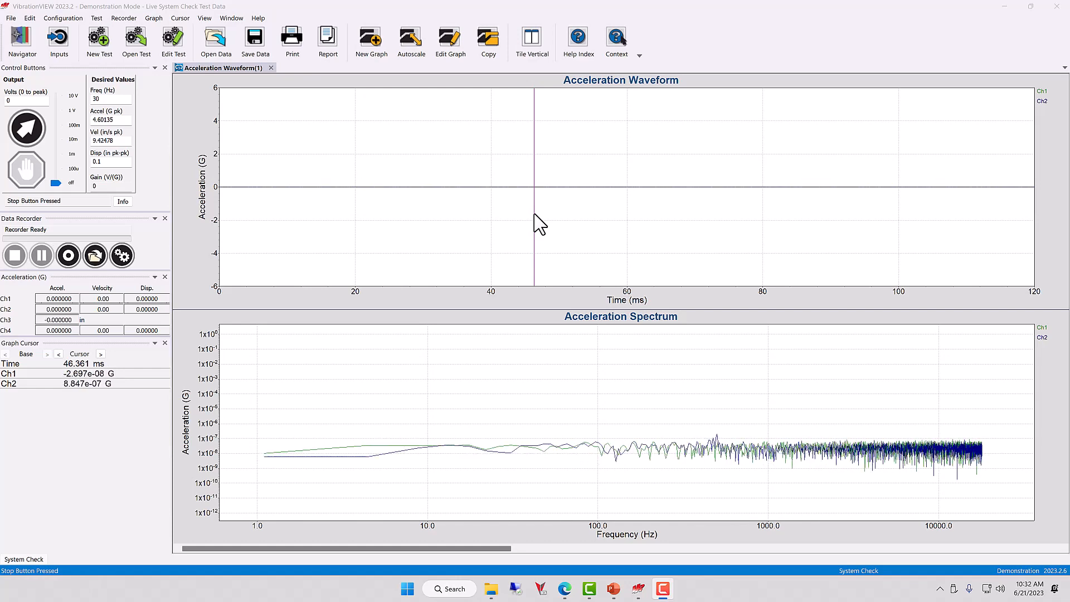
Step: Open the 2023Jun21-1005 recording from the VibrationVIEW Recording folder on the C drive in ObserVIEW
click(521, 382)
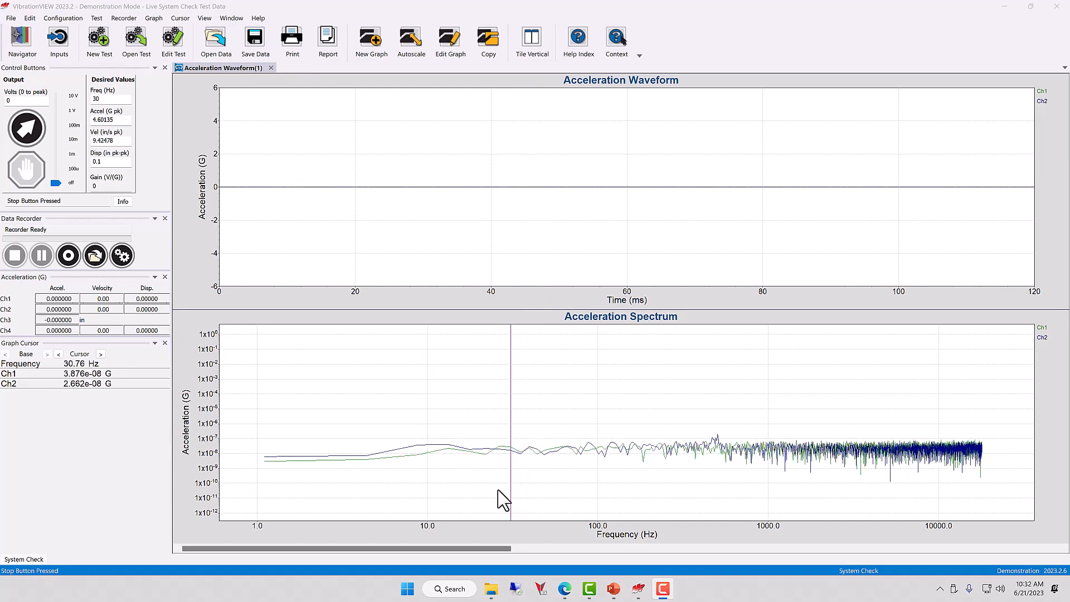
click(489, 590)
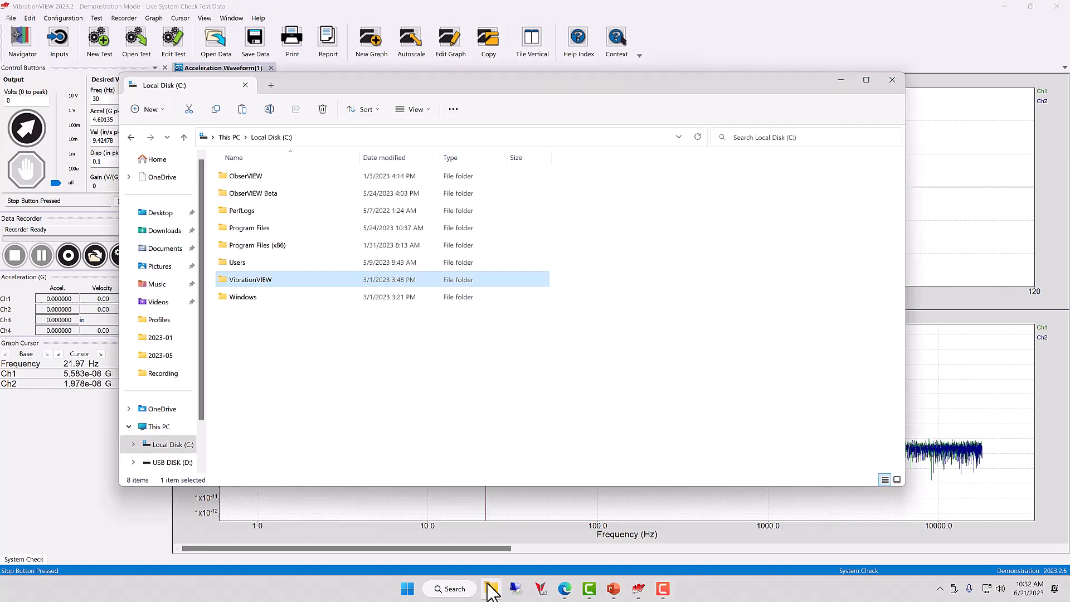
double_click(244, 281)
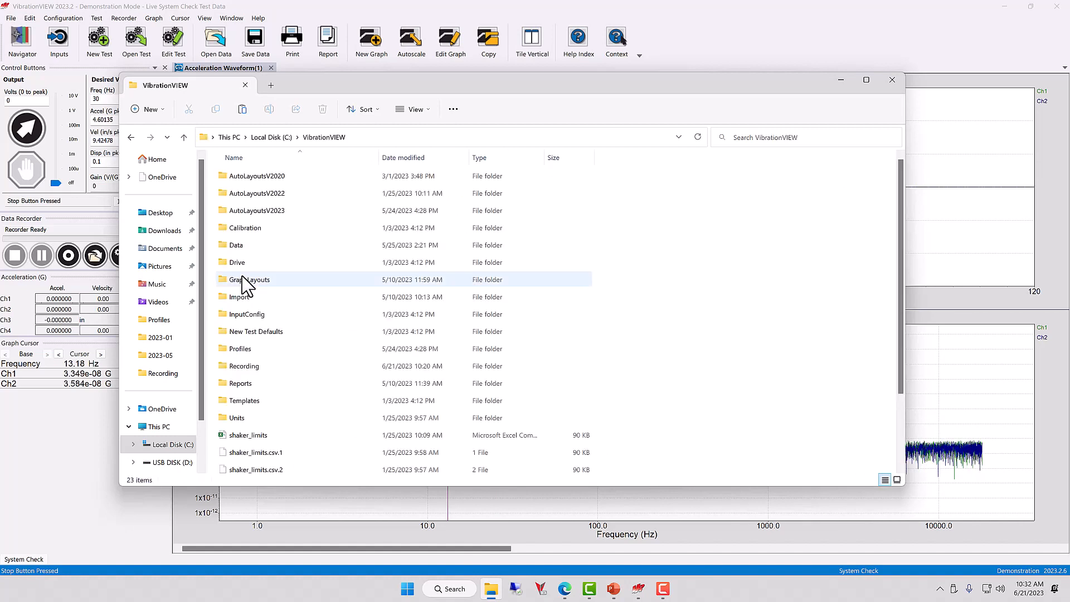
double_click(261, 366)
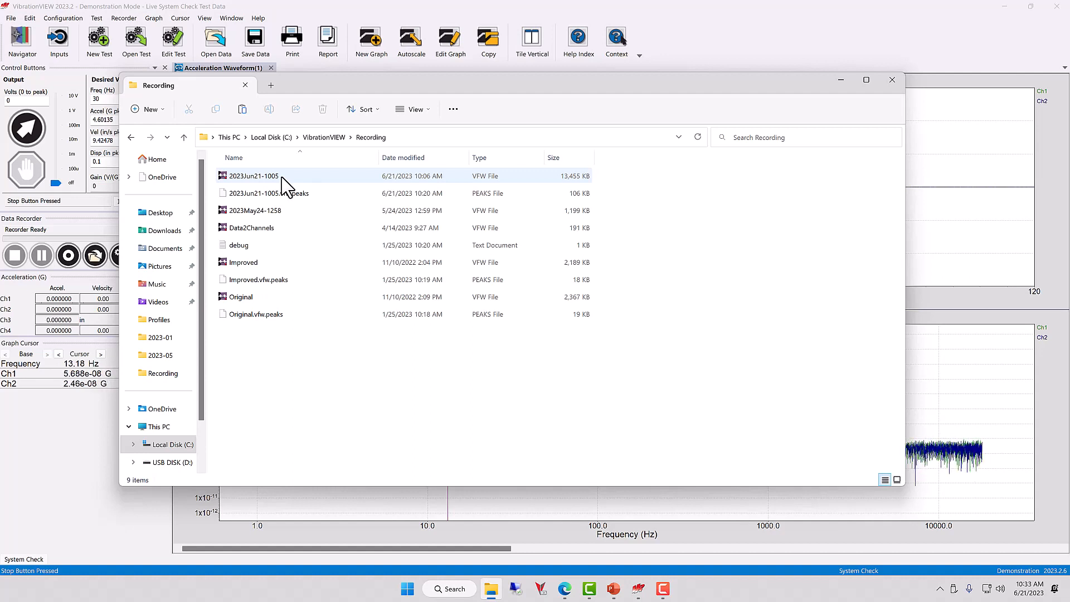
click(281, 177)
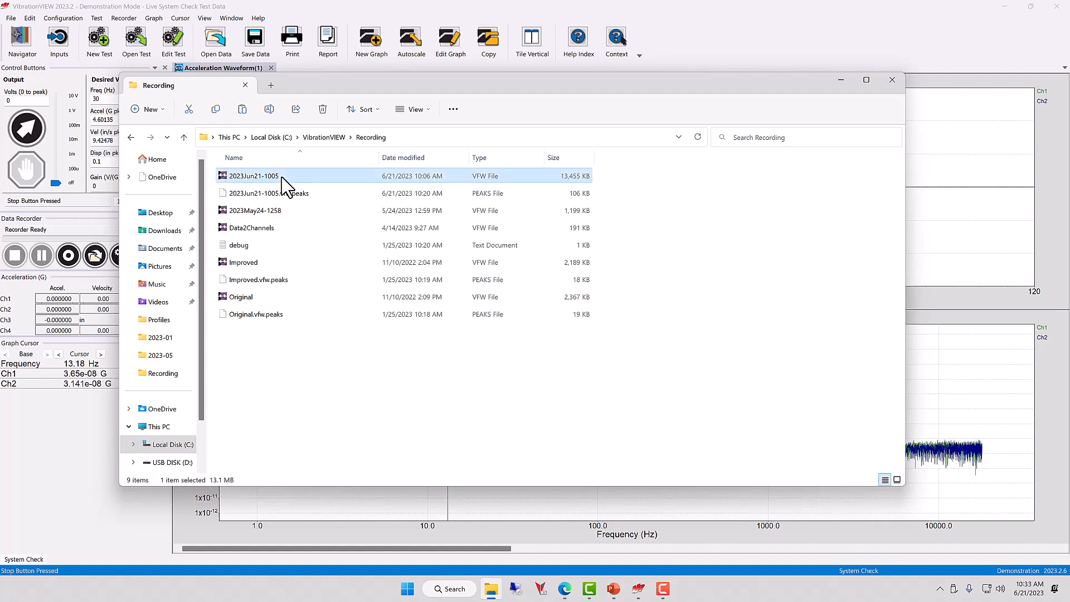
double_click(282, 176)
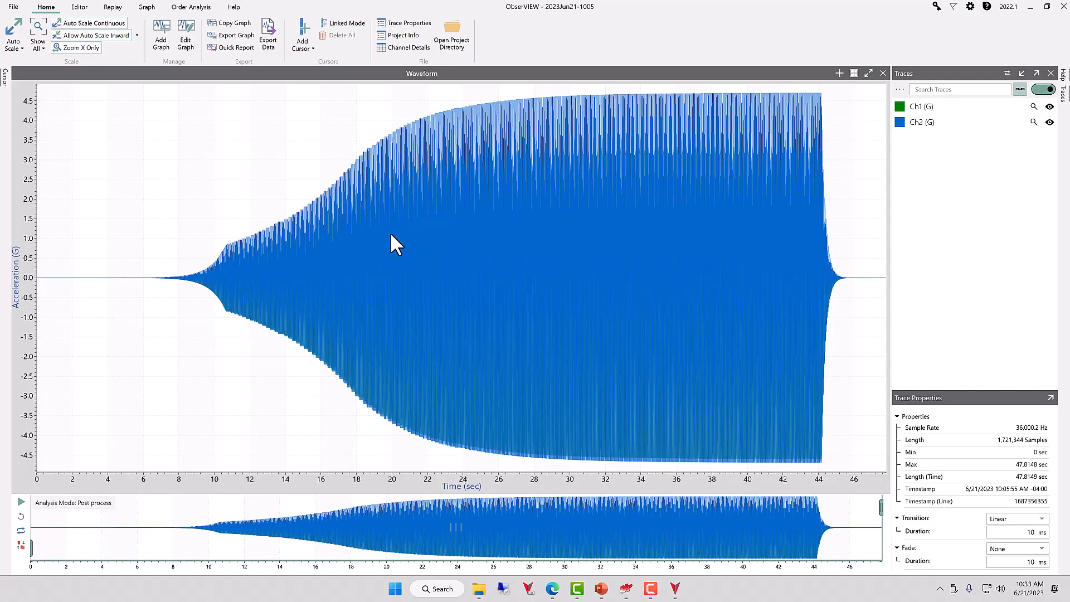
Step: Start adding a new graph to the recording's analysis
click(168, 54)
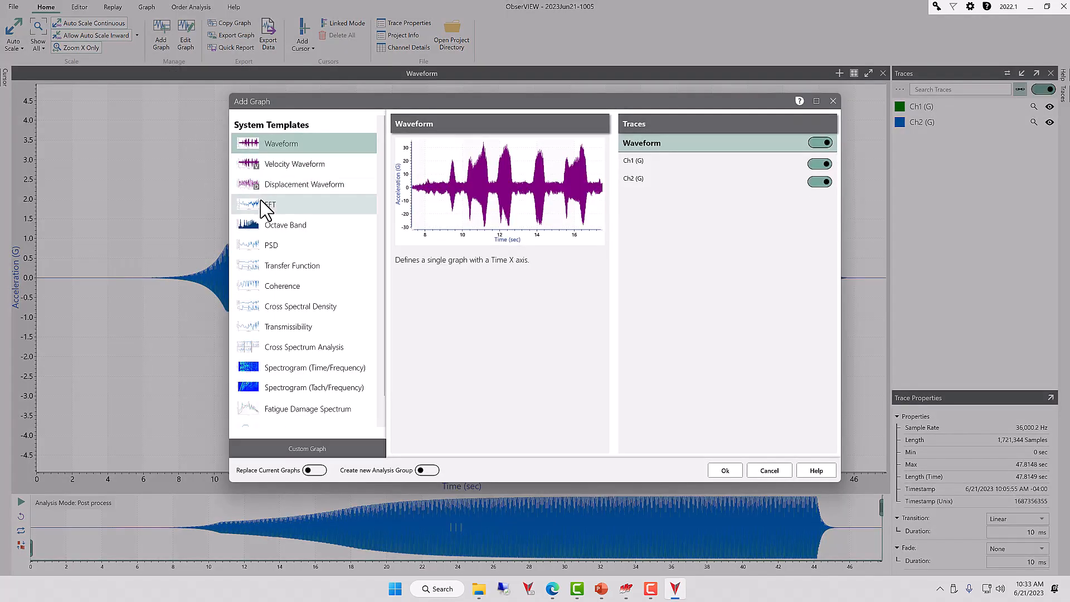